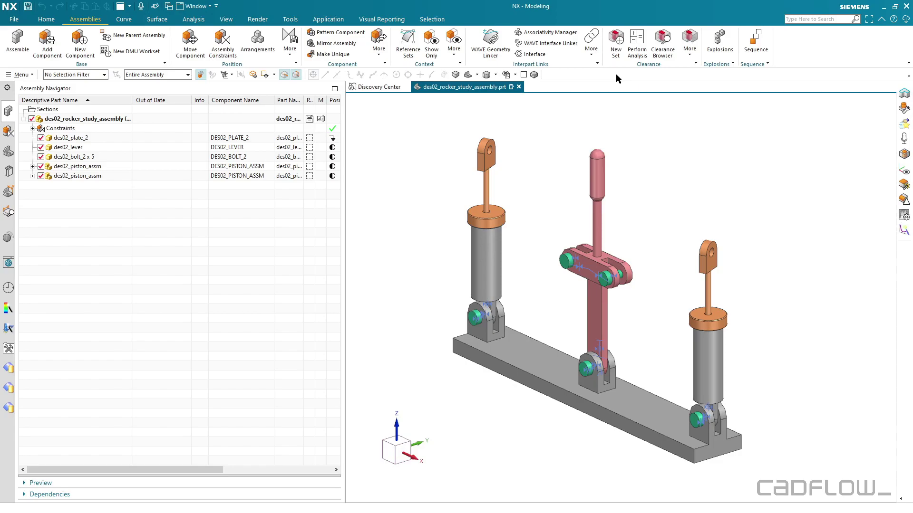
# - Glance at the arrangements list, then begin a Touch Align assembly constraint
pyautogui.click(260, 38)
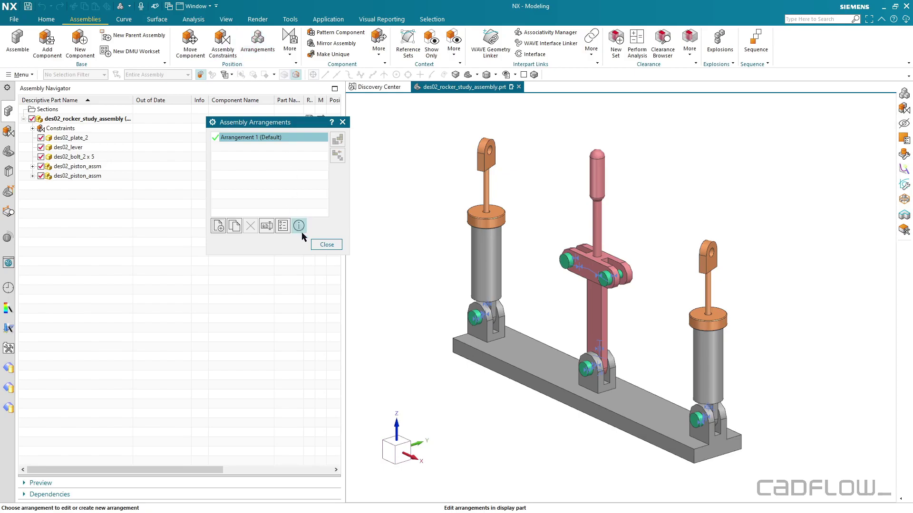
pyautogui.click(326, 244)
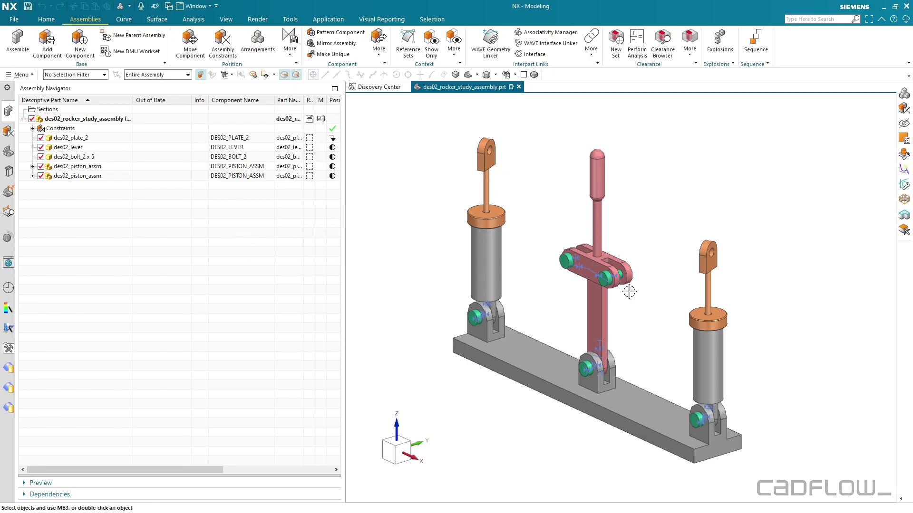
pyautogui.click(223, 43)
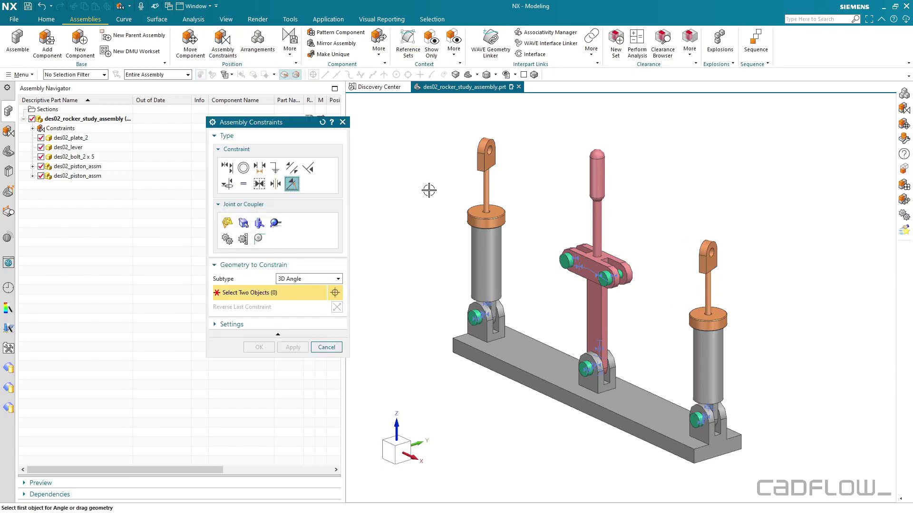
pyautogui.click(227, 168)
pyautogui.scroll(2, 748, 284)
pyautogui.scroll(3, 657, 207)
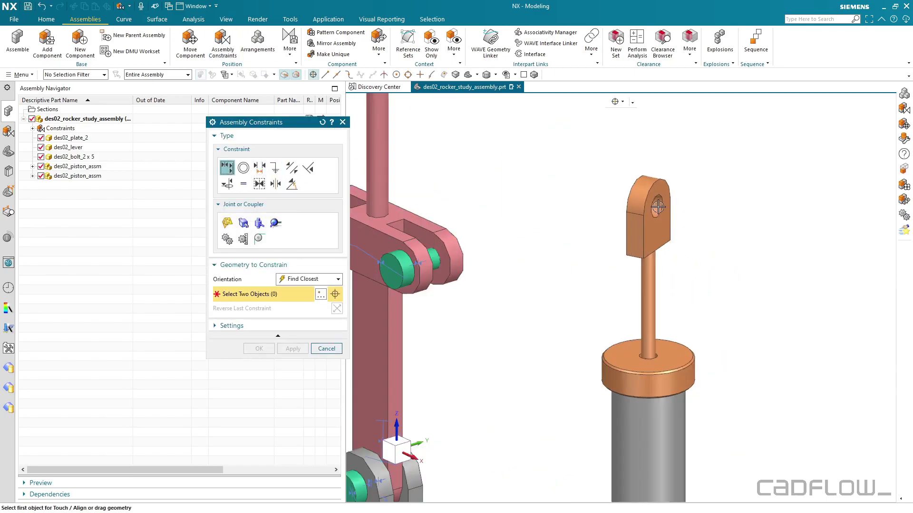
# - Touch-align the right piston eye's centerline to the lever's outer hole, with the bolts hidden
pyautogui.click(657, 207)
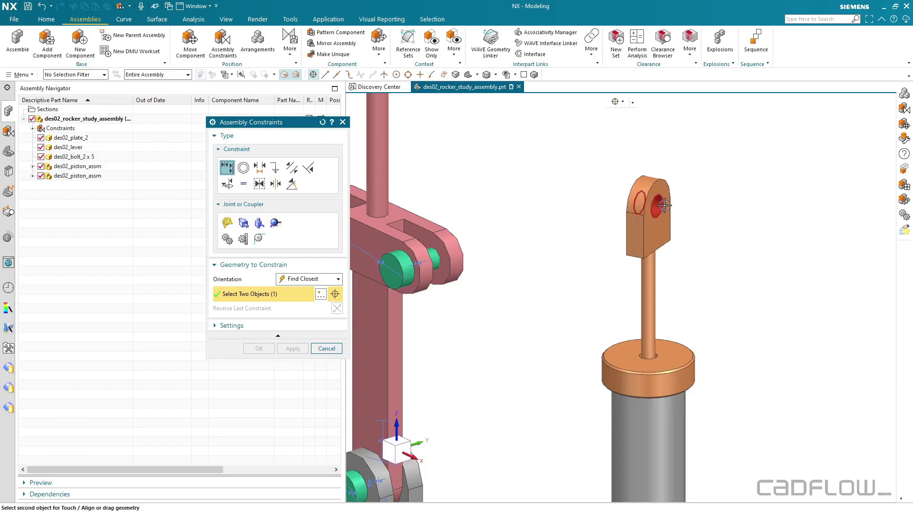
pyautogui.keyDown('shift'); pyautogui.click(664, 205); pyautogui.keyUp('shift')
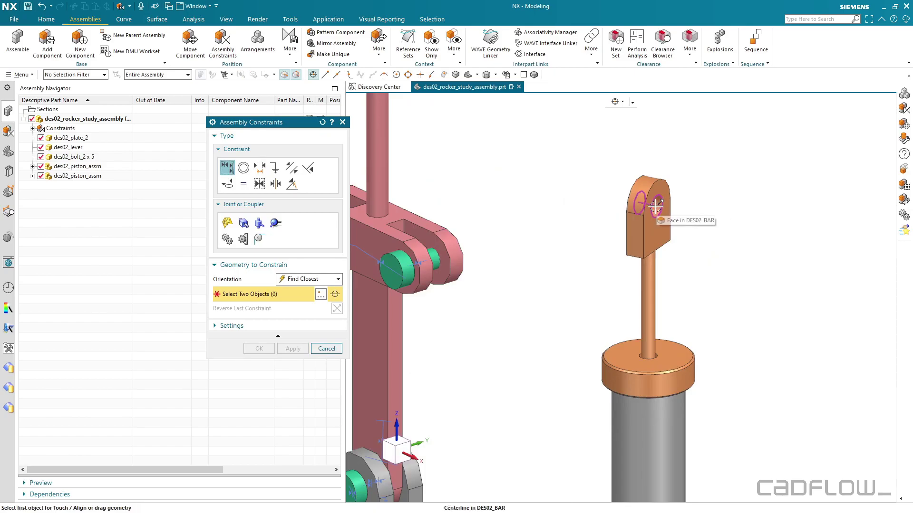
pyautogui.click(656, 206)
pyautogui.scroll(4, 378, 282)
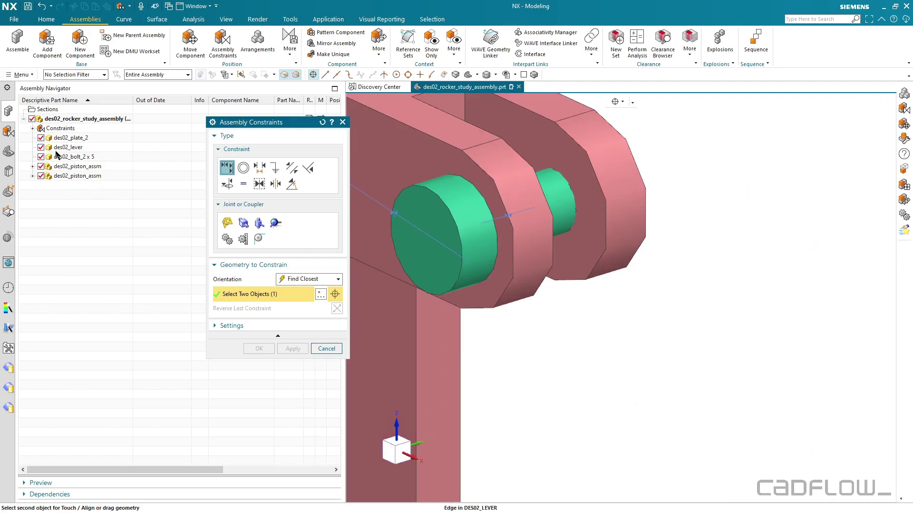
pyautogui.click(41, 158)
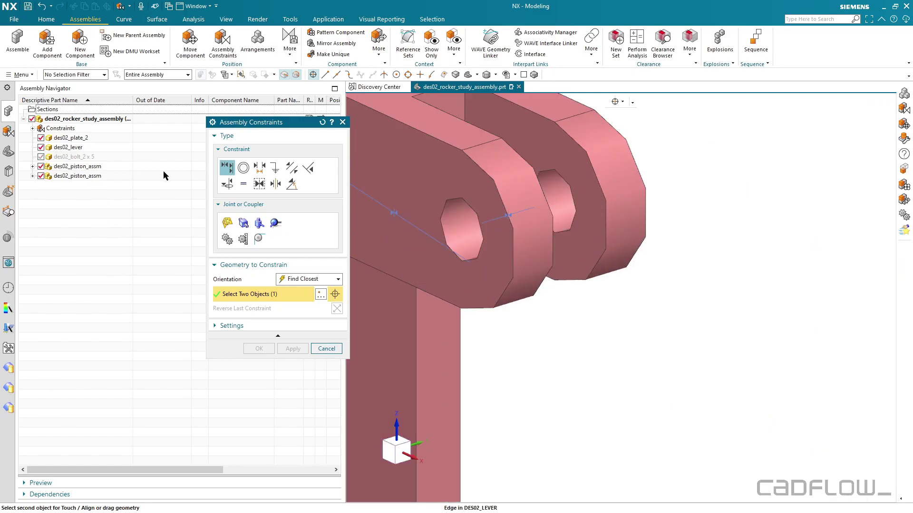
pyautogui.click(460, 230)
pyautogui.scroll(-5, 381, 222)
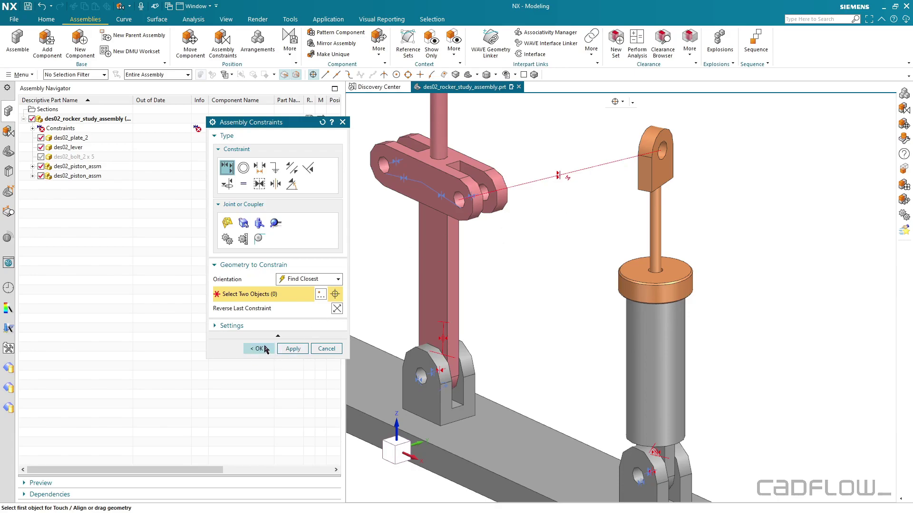
pyautogui.click(265, 349)
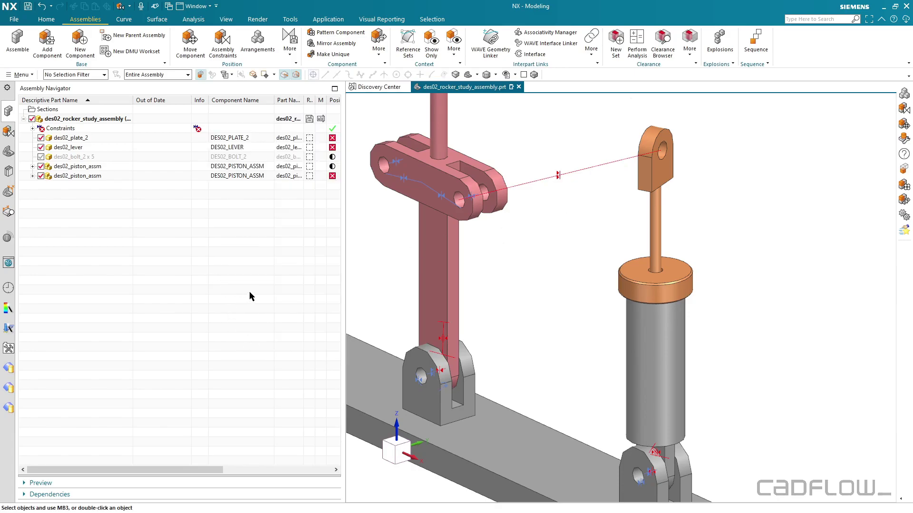
pyautogui.click(32, 176)
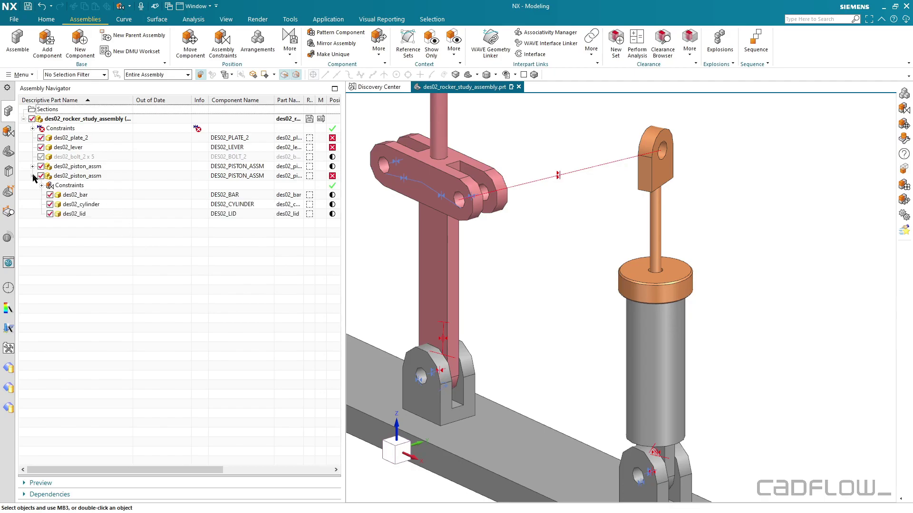
# - Override des02_bar's position in the second piston assembly and view both pistons
pyautogui.rightClick(75, 196)
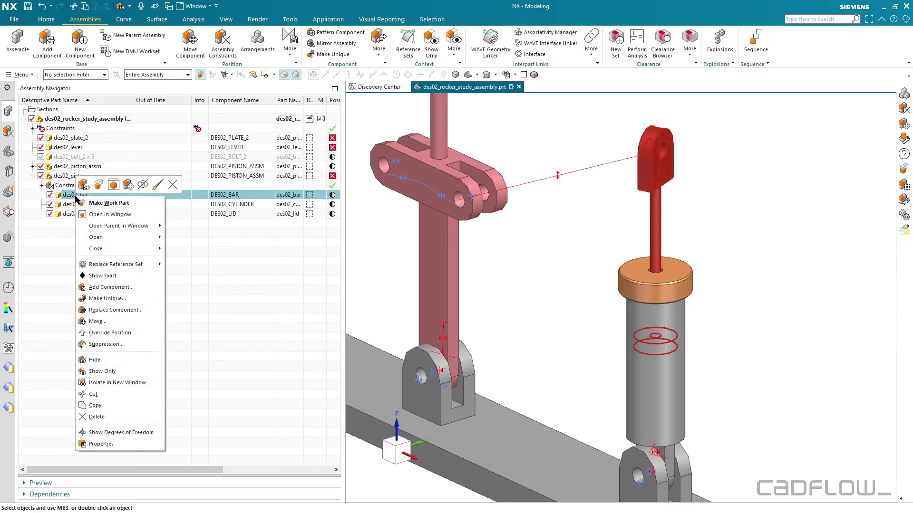
pyautogui.click(107, 332)
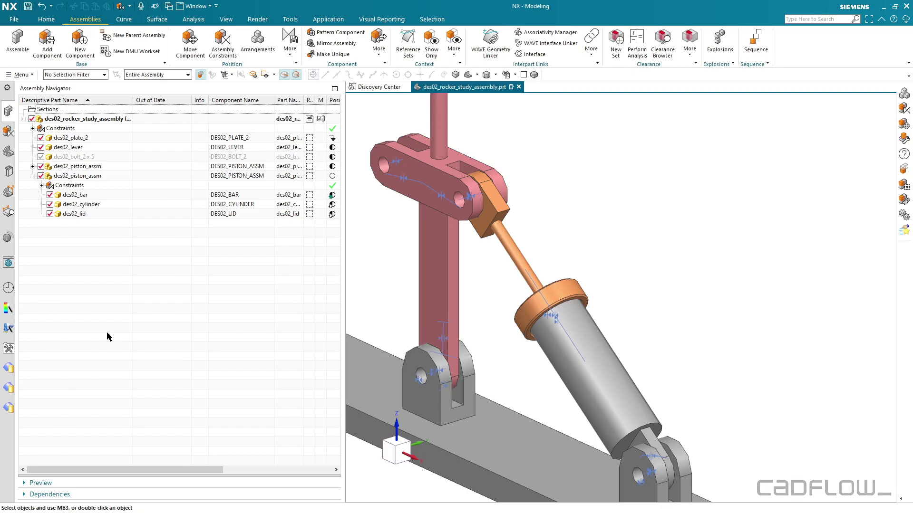
pyautogui.scroll(-3, 463, 244)
pyautogui.moveTo(462, 245); pyautogui.dragTo(503, 199, button='middle')
pyautogui.scroll(2, 499, 174)
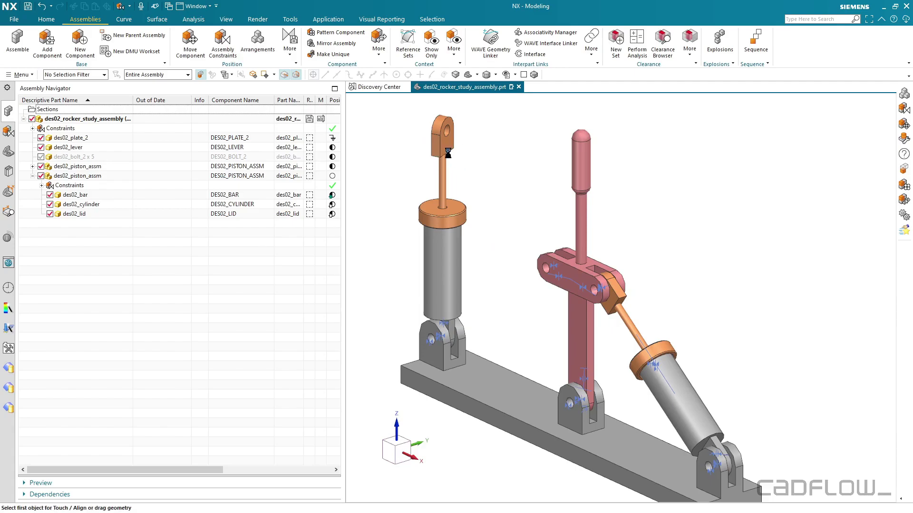
# - Touch-align the left piston's eye hole to the lever's left outer hole
pyautogui.scroll(3, 448, 119)
pyautogui.scroll(2, 437, 162)
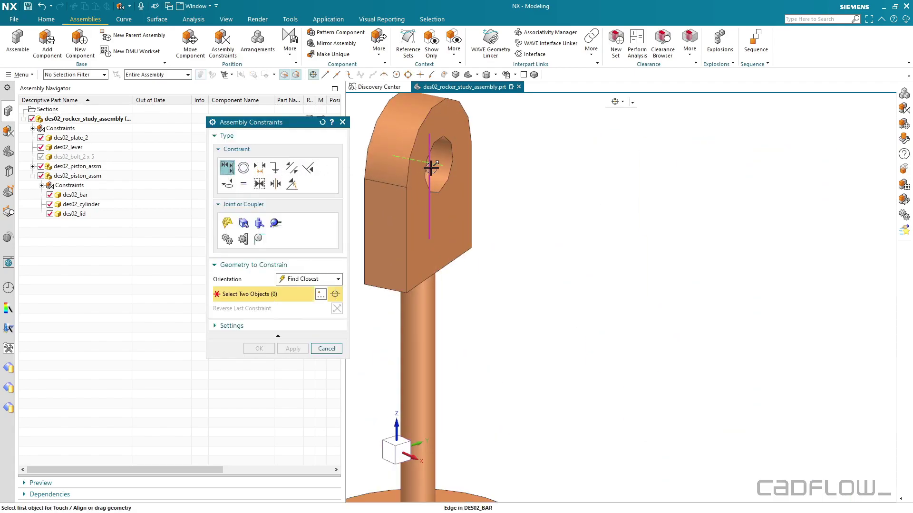
pyautogui.click(437, 165)
pyautogui.scroll(-3, 575, 246)
pyautogui.scroll(-3, 635, 338)
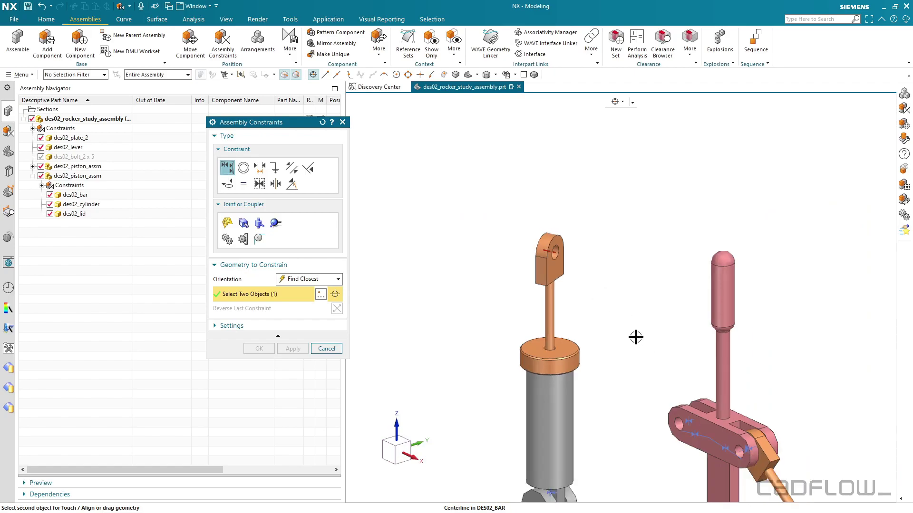
pyautogui.scroll(5, 623, 285)
pyautogui.scroll(3, 623, 285)
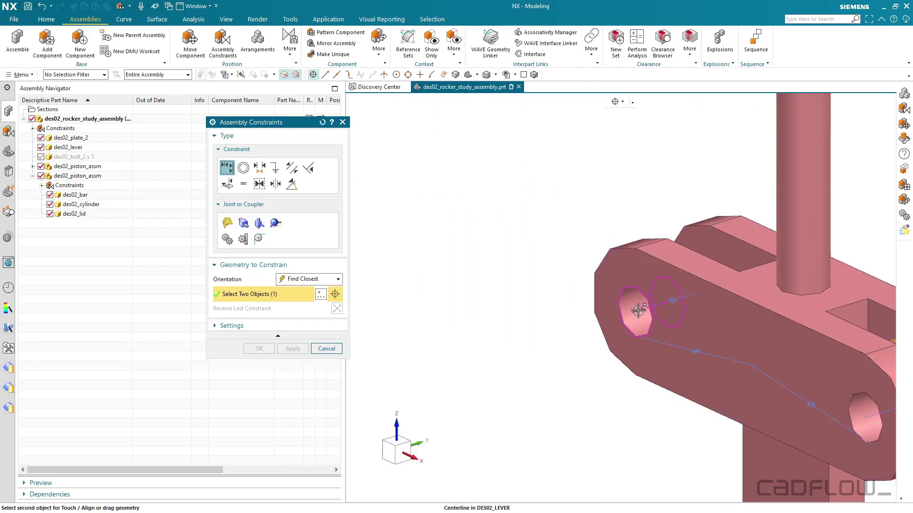
pyautogui.click(636, 310)
pyautogui.scroll(-3, 547, 267)
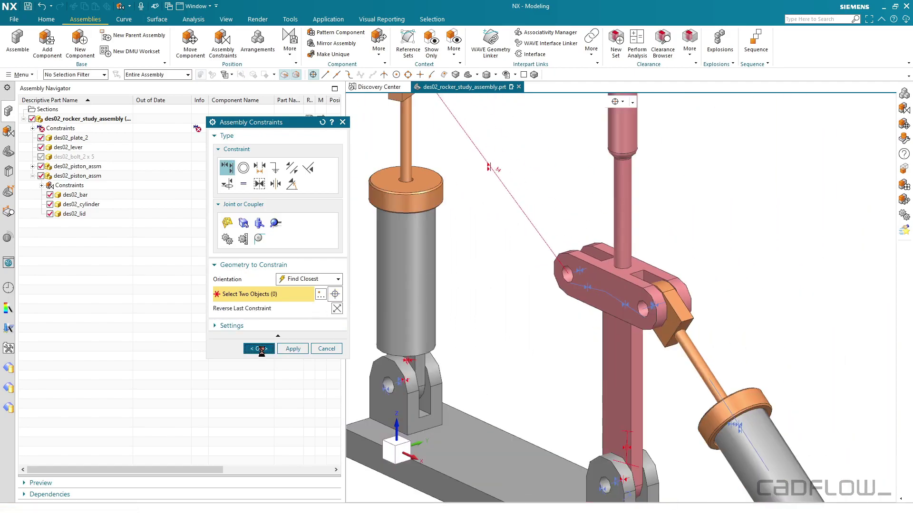
pyautogui.click(259, 349)
pyautogui.click(33, 166)
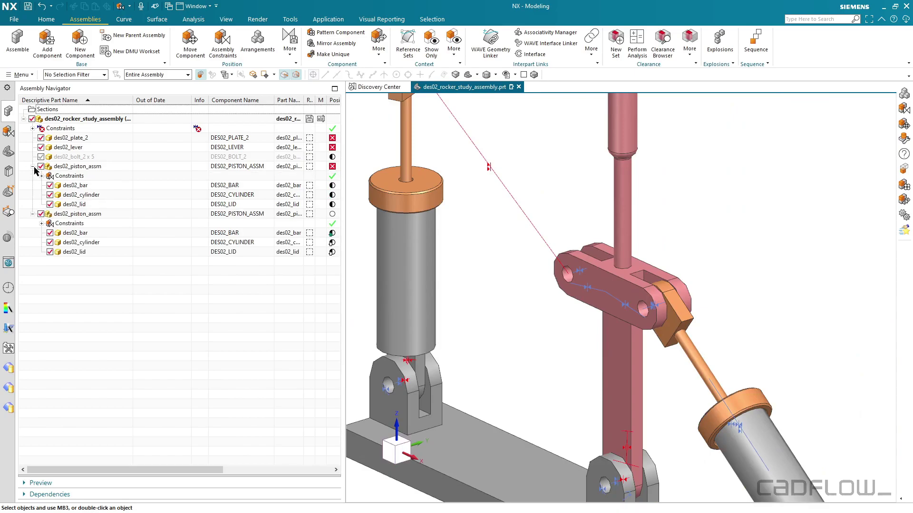
# - Override des02_bar's position in the first piston assembly so the left piston follows the lever
pyautogui.rightClick(81, 187)
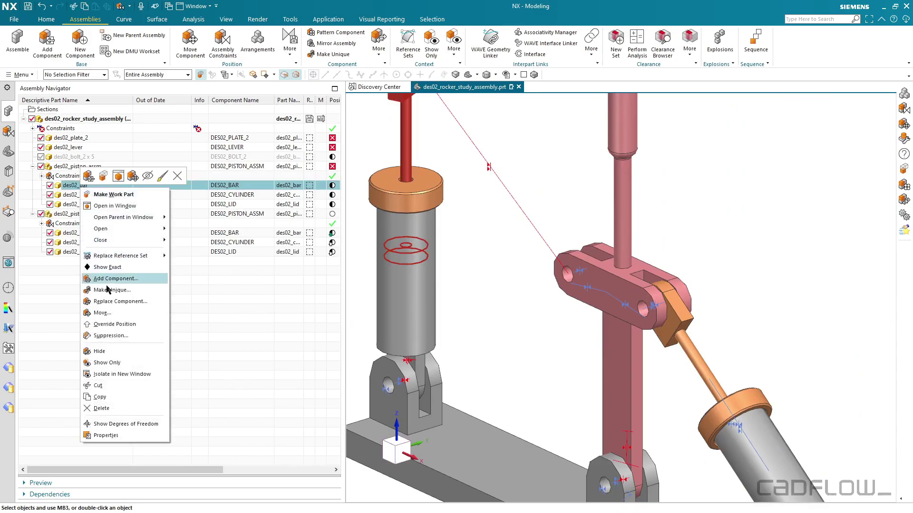
pyautogui.click(115, 324)
pyautogui.scroll(-3, 475, 309)
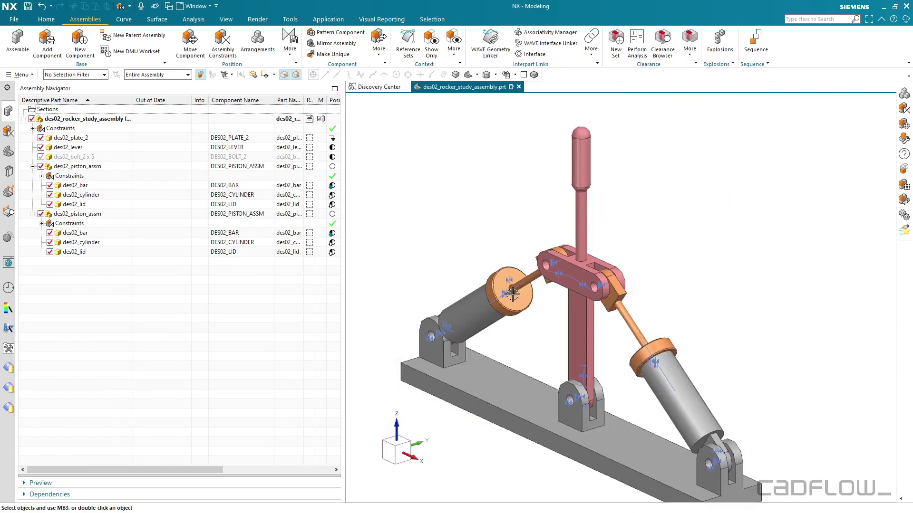
pyautogui.scroll(-2, 533, 383)
pyautogui.scroll(1, 556, 338)
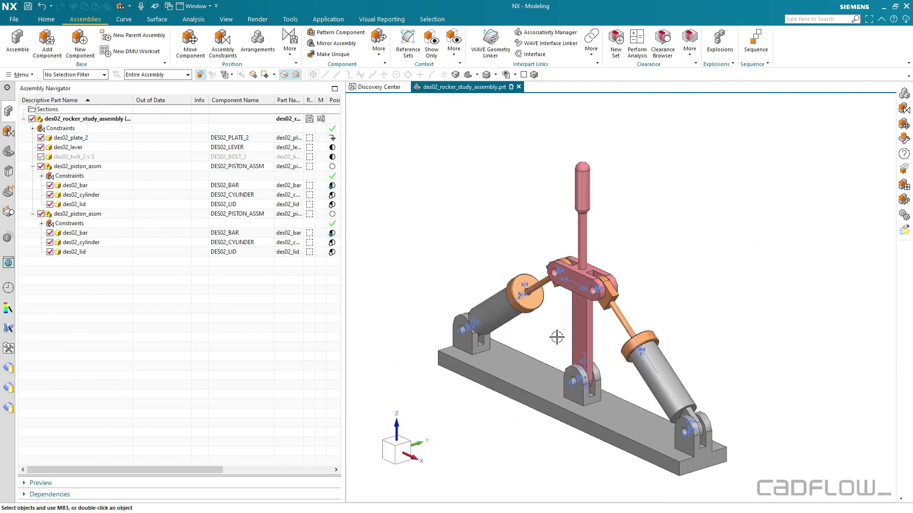
pyautogui.scroll(1, 556, 337)
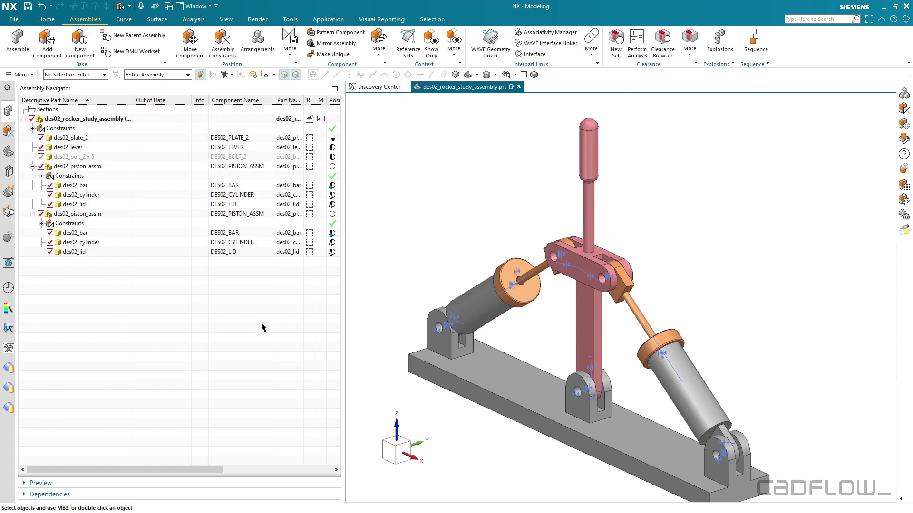
# - Add three new arrangements to the rocker assembly
pyautogui.click(259, 44)
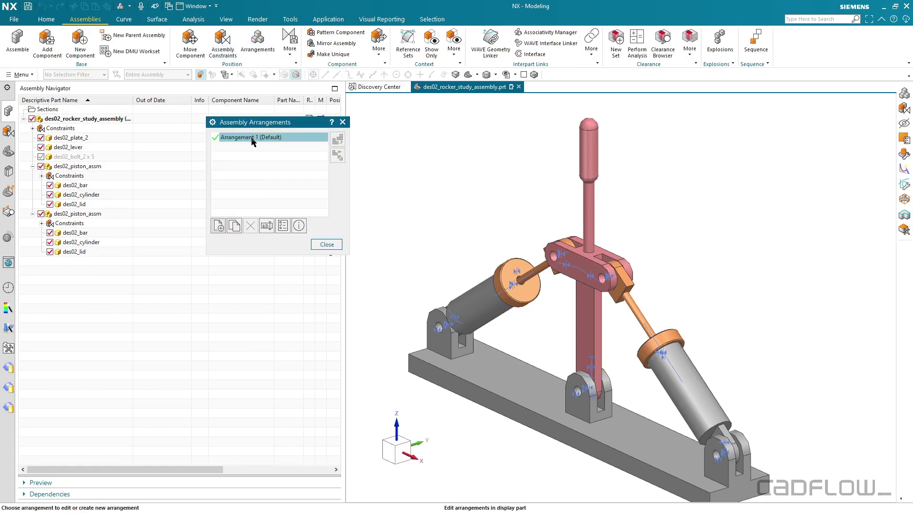
pyautogui.click(234, 226)
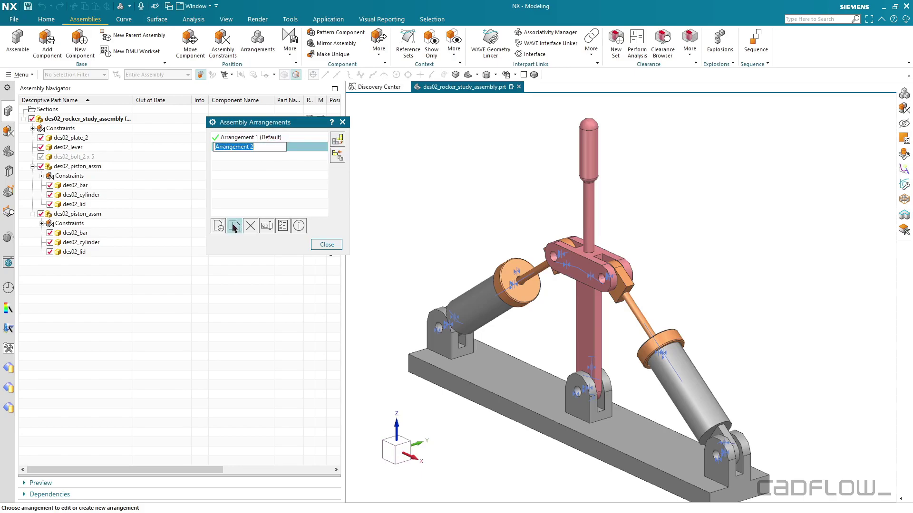
pyautogui.click(234, 226)
pyautogui.click(252, 188)
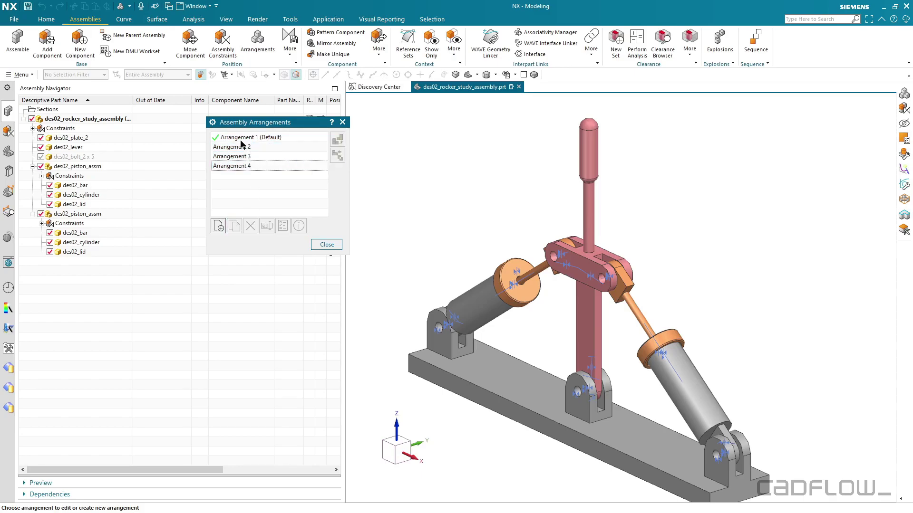
# - Rename the default arrangement to Middle and Arrangement 2 to Left
pyautogui.click(241, 139)
pyautogui.click(239, 139)
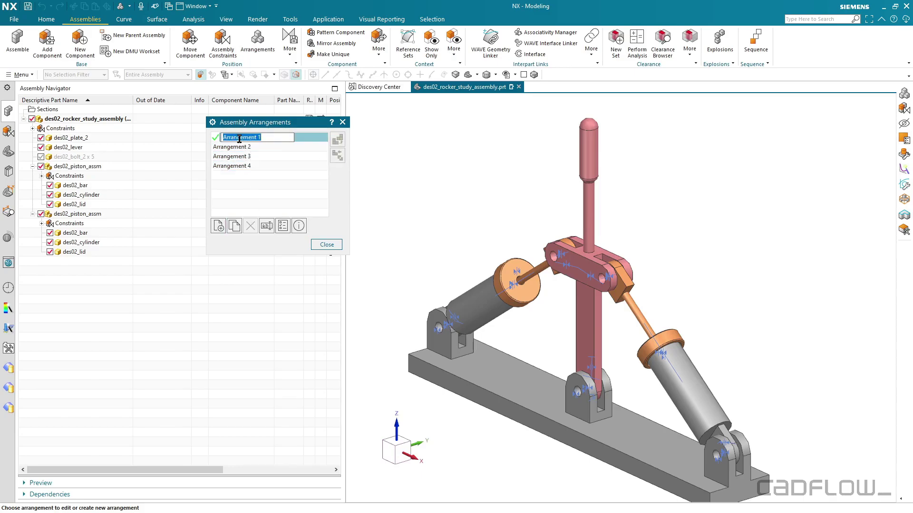
pyautogui.write('Middle')
pyautogui.click(254, 147)
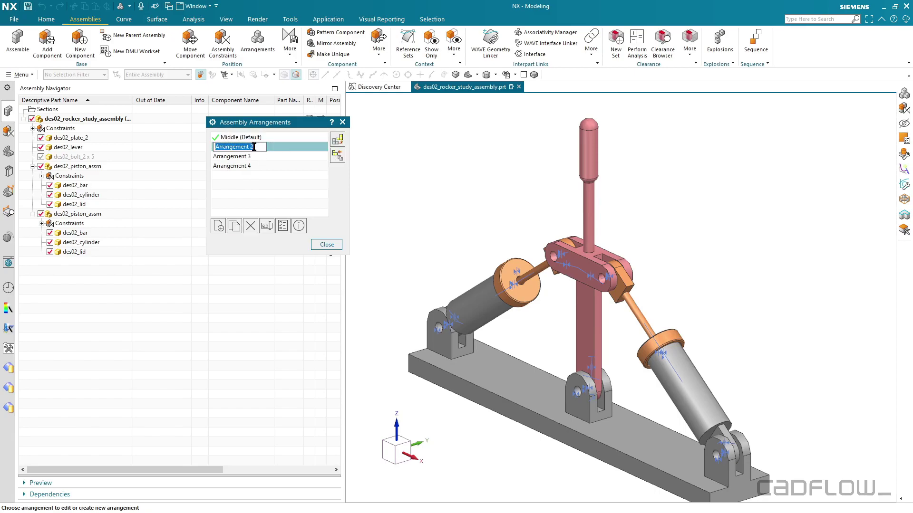
pyautogui.write('Left')
pyautogui.click(260, 157)
# - Rename the remaining arrangements Right and Variable, reselect Middle (Default), and close the window
pyautogui.write('Right')
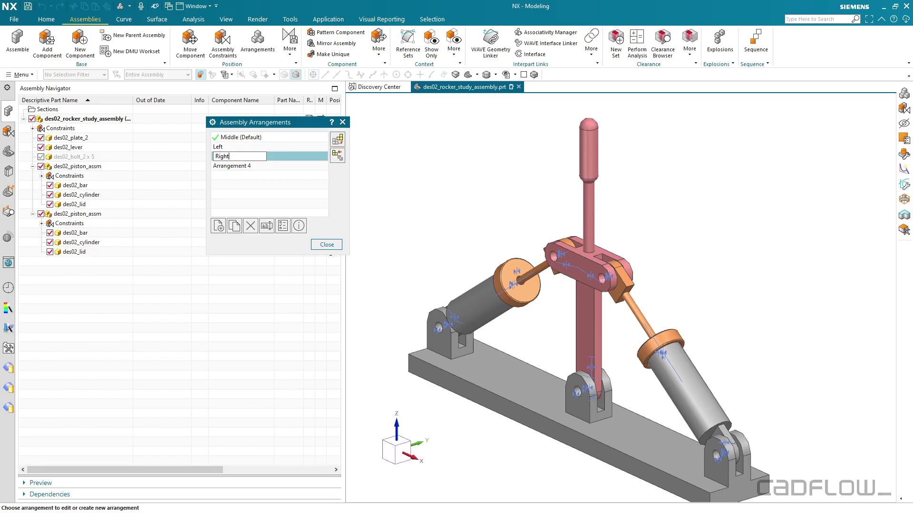
pyautogui.click(262, 185)
pyautogui.click(245, 167)
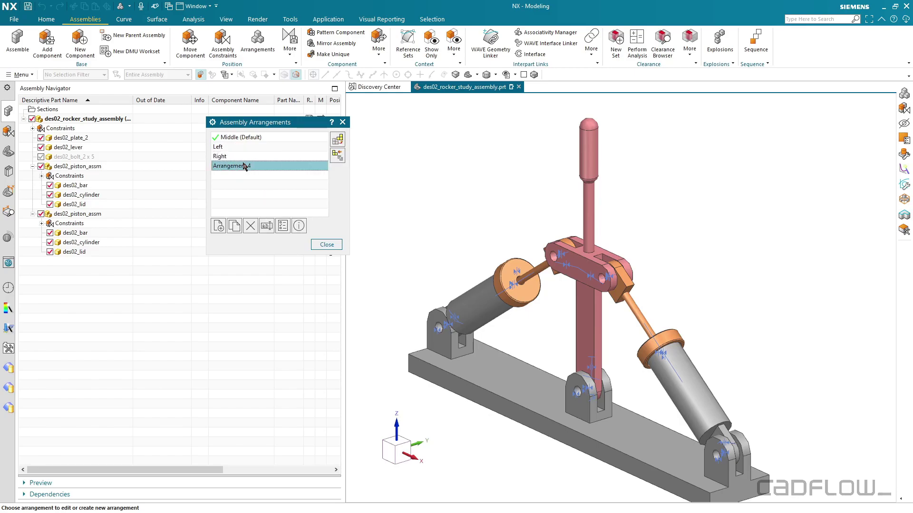
pyautogui.click(245, 166)
pyautogui.write('VA')
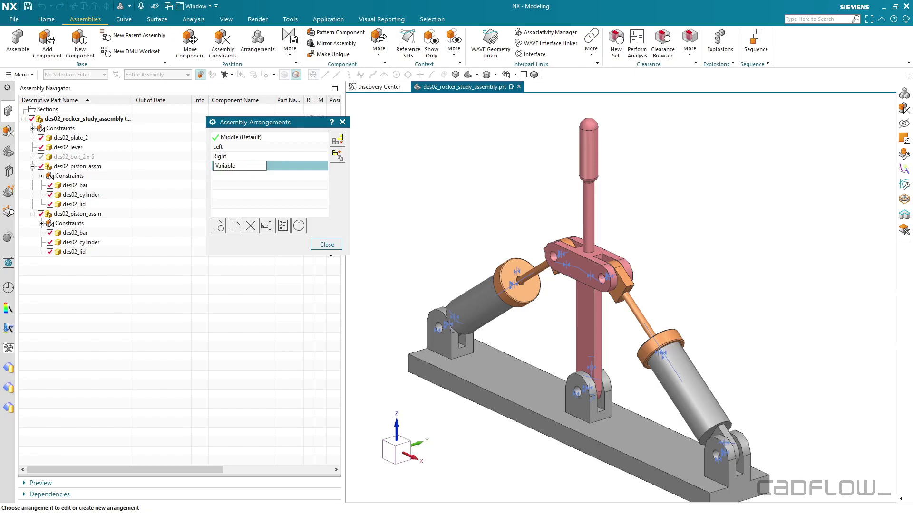
pyautogui.press('Return')
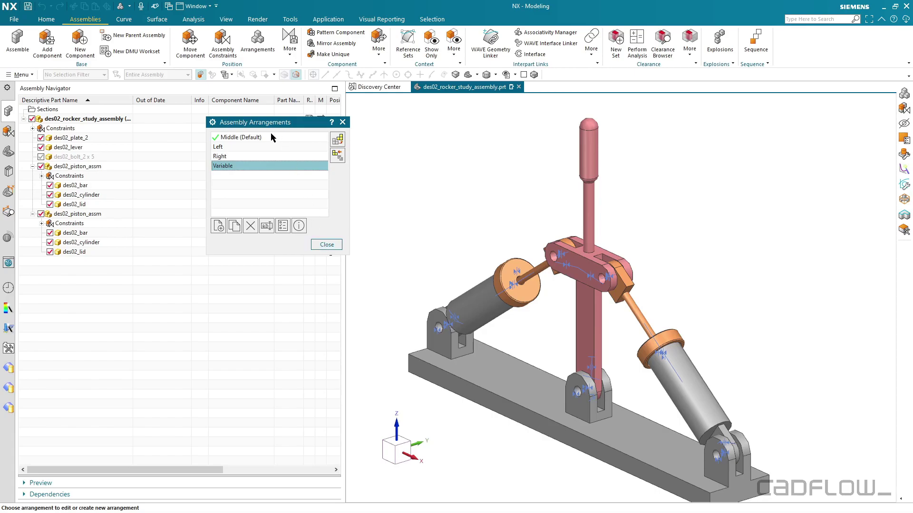
pyautogui.click(271, 136)
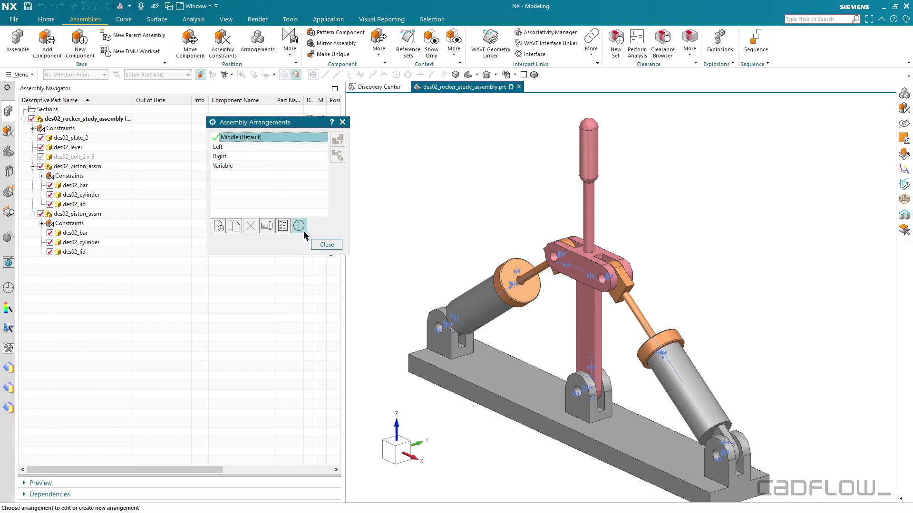
pyautogui.click(327, 244)
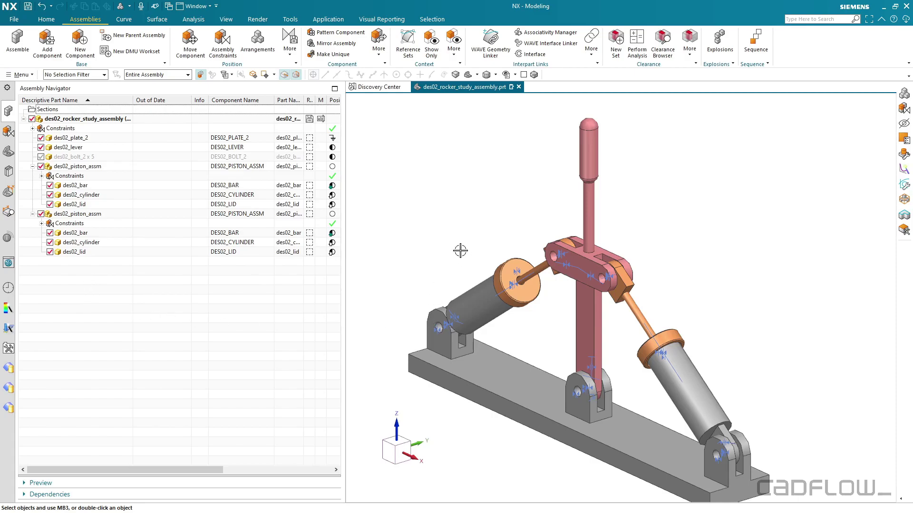
# - Constrain the lever face to the base plate face with a 90° 3D Angle
pyautogui.keyDown('shift'); pyautogui.moveTo(459, 250); pyautogui.dragTo(455, 236, button='middle'); pyautogui.keyUp('shift')
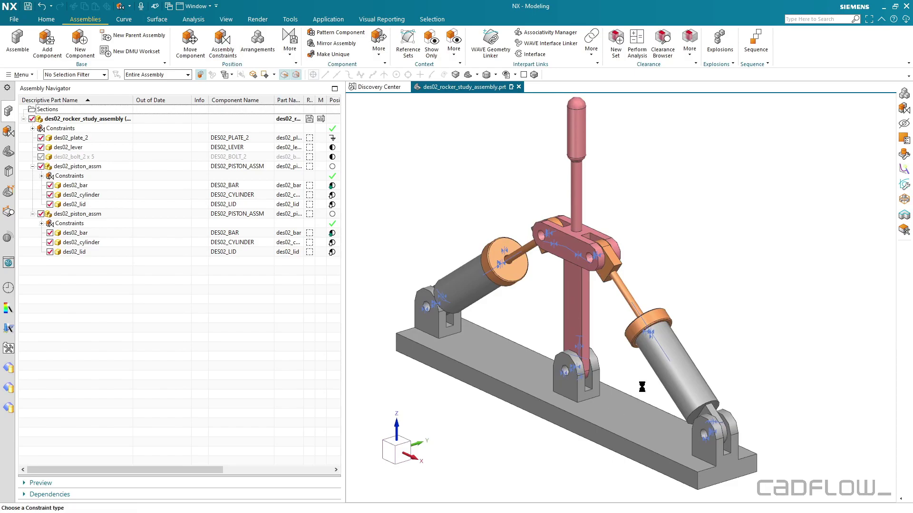
pyautogui.scroll(1, 610, 382)
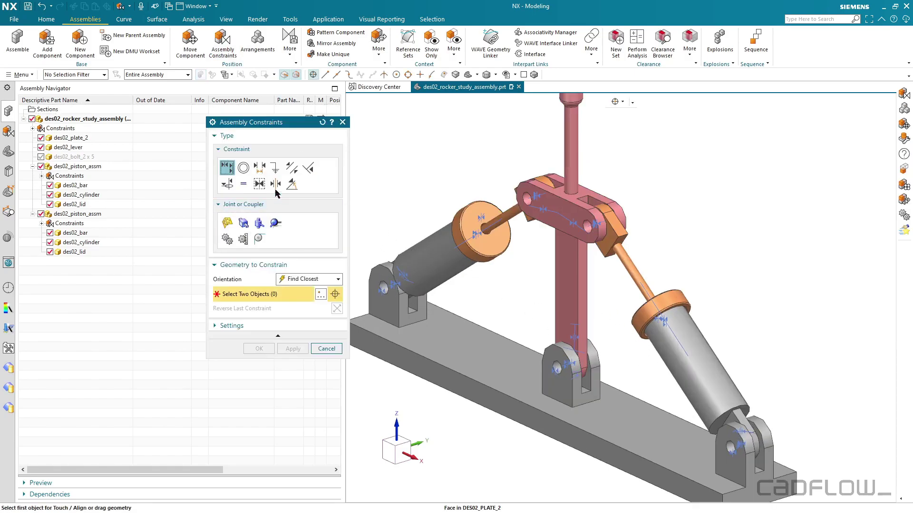
pyautogui.click(292, 184)
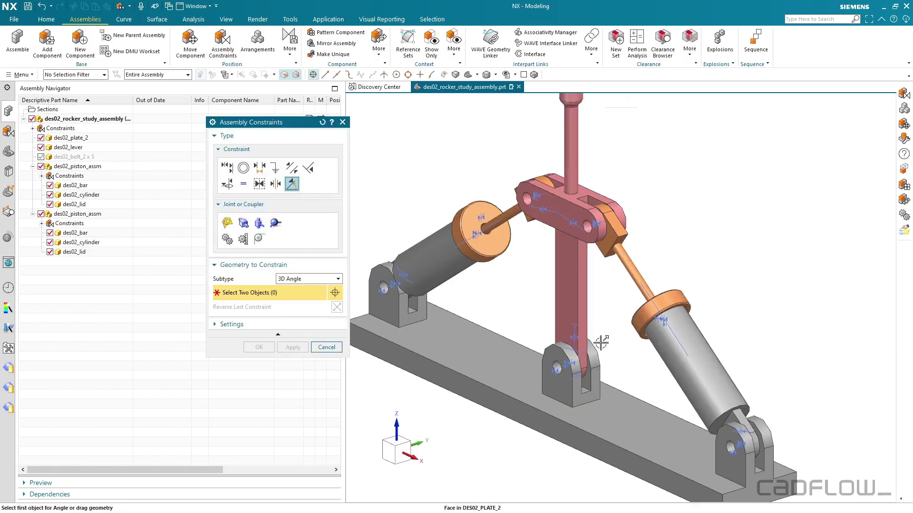
pyautogui.scroll(1, 604, 347)
pyautogui.click(569, 307)
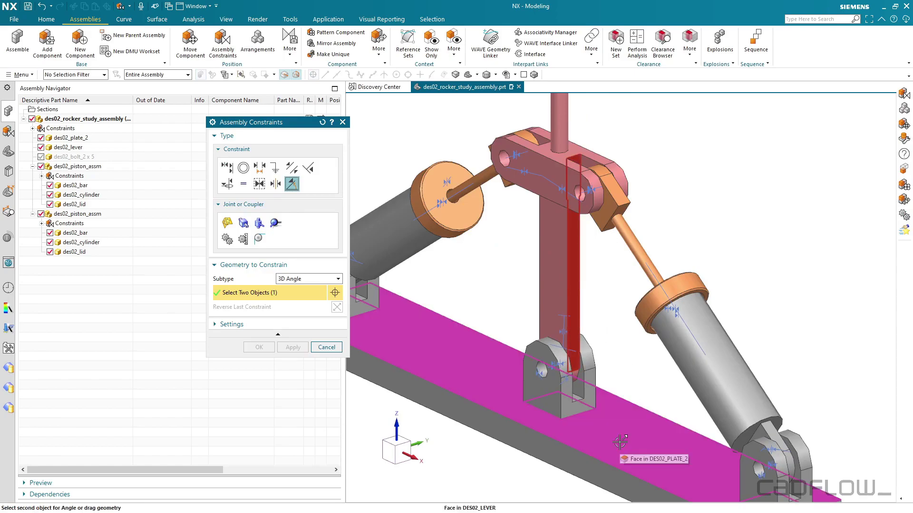
pyautogui.click(619, 442)
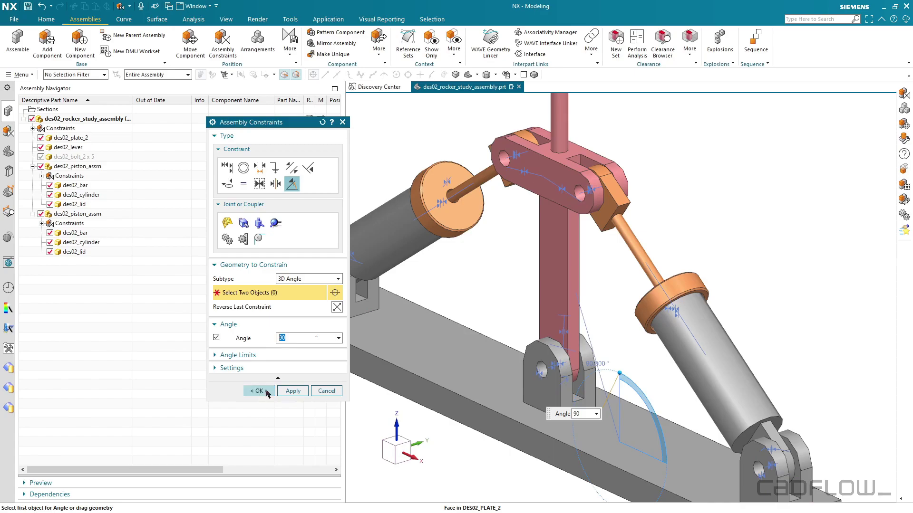
pyautogui.click(265, 391)
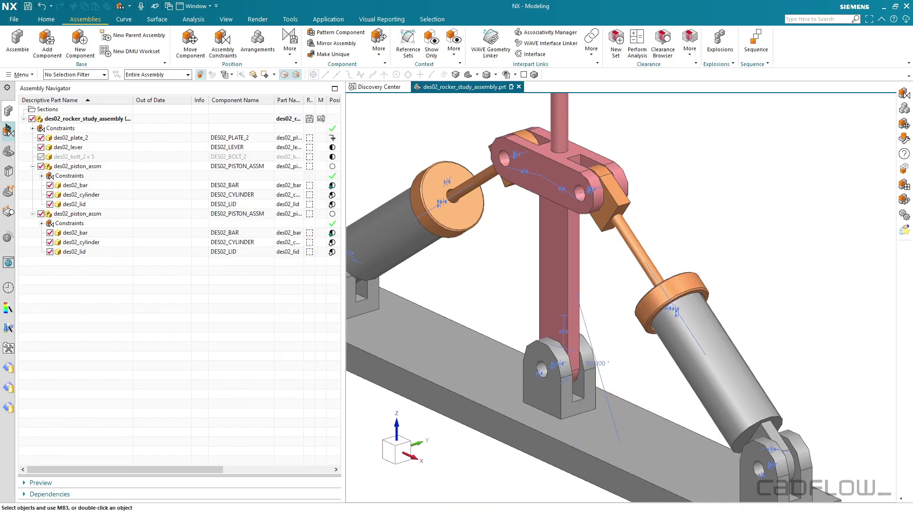
# - Make the lever's 90° Angle constraint arrangement specific and review its per-arrangement values
pyautogui.click(7, 128)
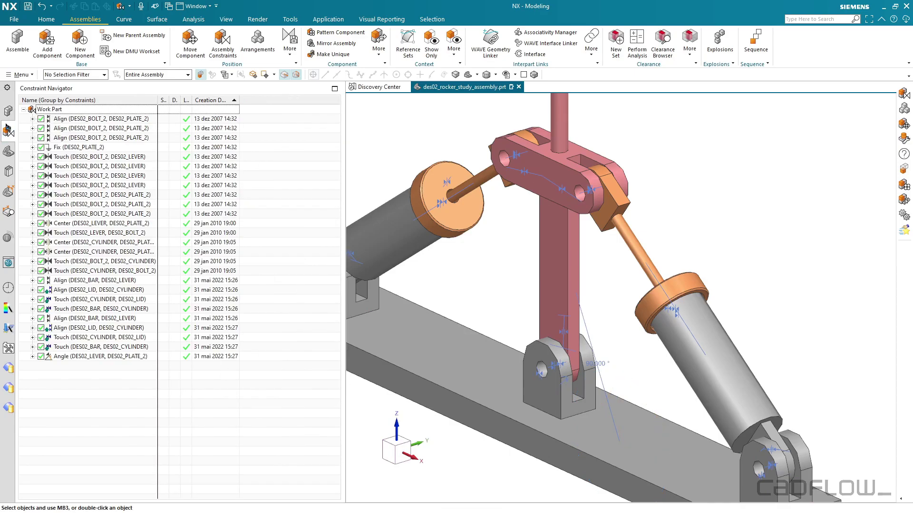
pyautogui.rightClick(76, 359)
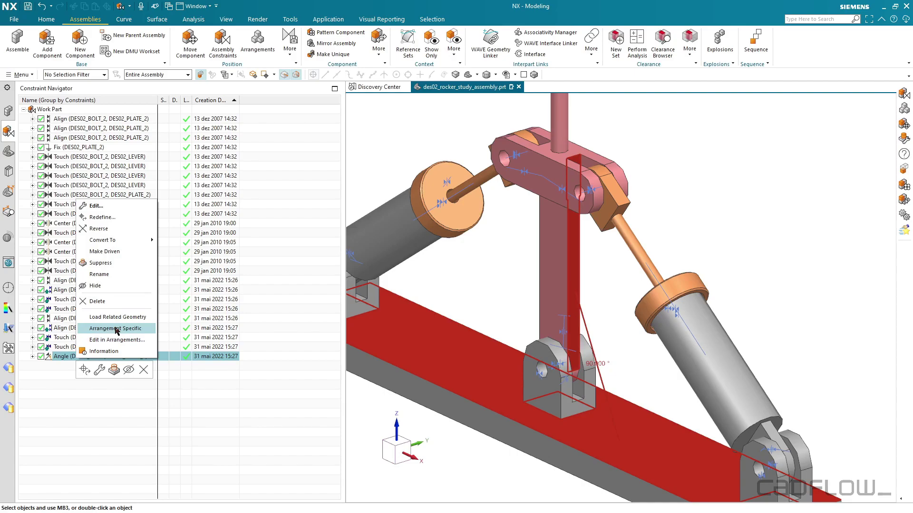
pyautogui.click(117, 328)
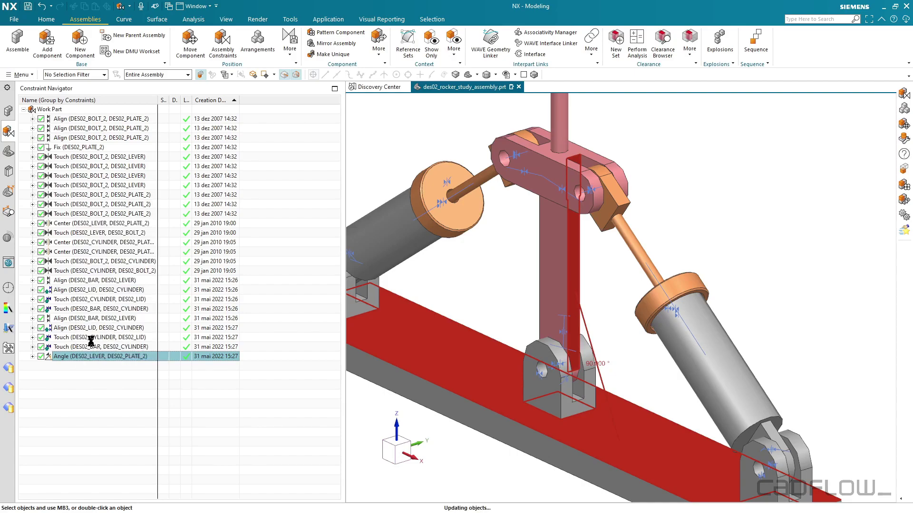
pyautogui.rightClick(92, 357)
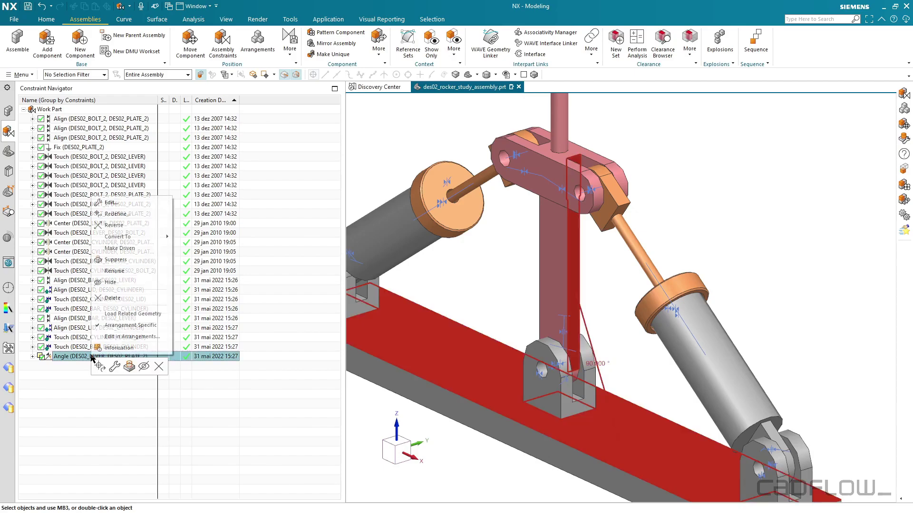
pyautogui.click(128, 337)
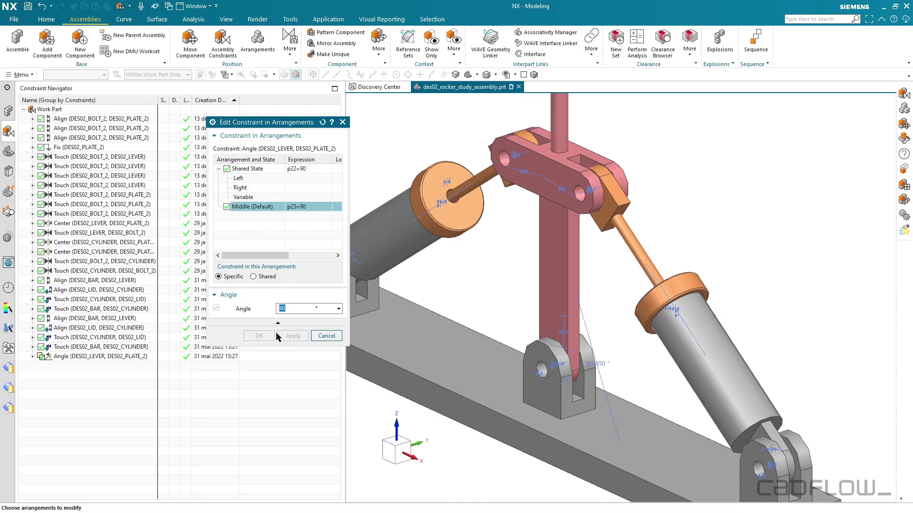
pyautogui.click(326, 336)
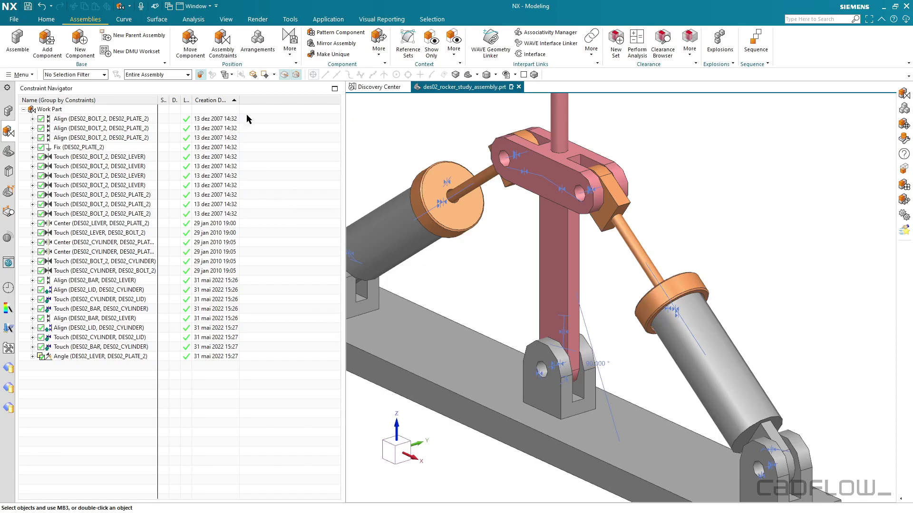
# - Activate the Right arrangement and give it a specific 105° lever angle
pyautogui.click(261, 51)
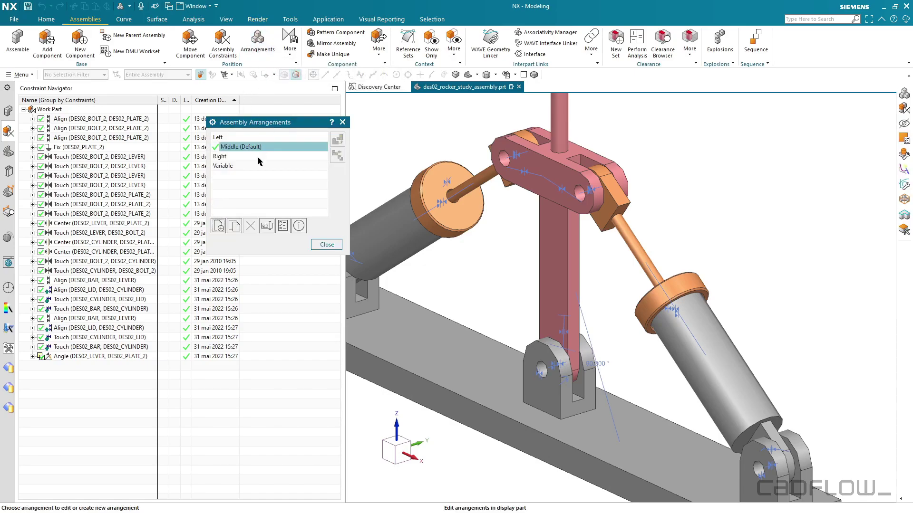
pyautogui.click(220, 140)
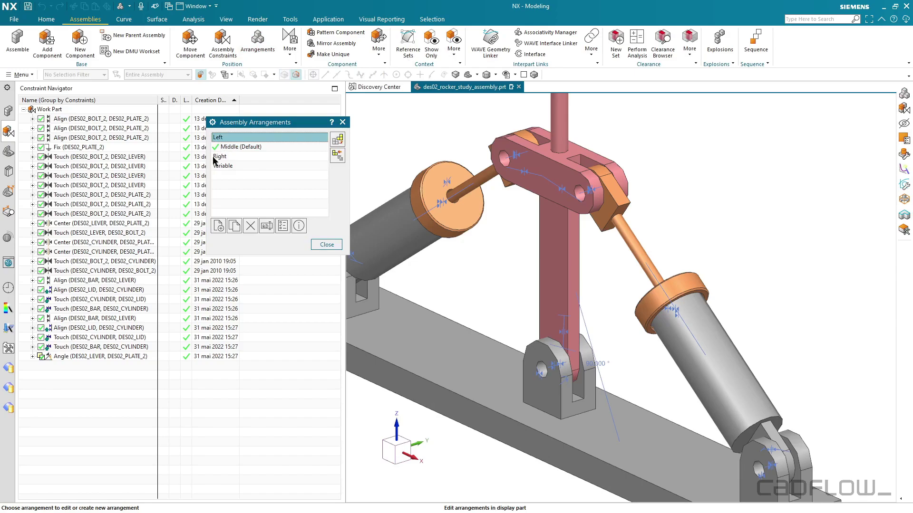
pyautogui.doubleClick(227, 157)
pyautogui.click(327, 245)
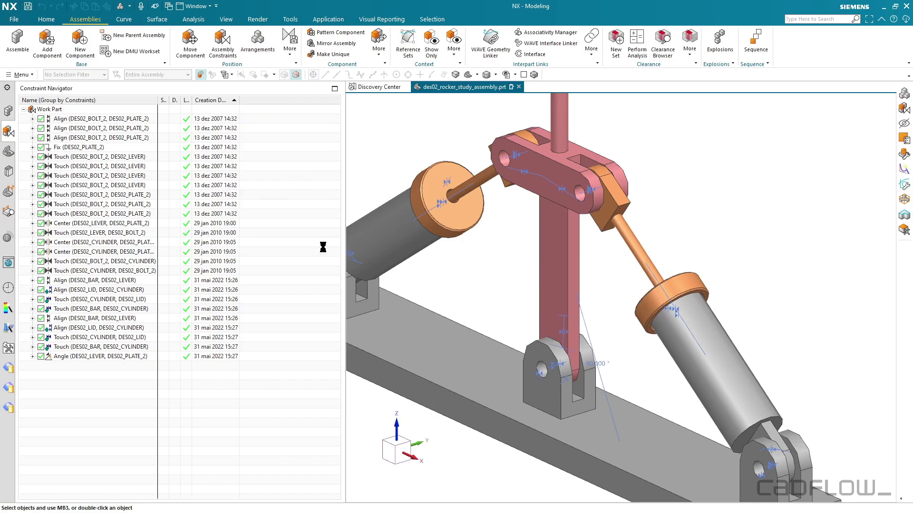
pyautogui.rightClick(75, 358)
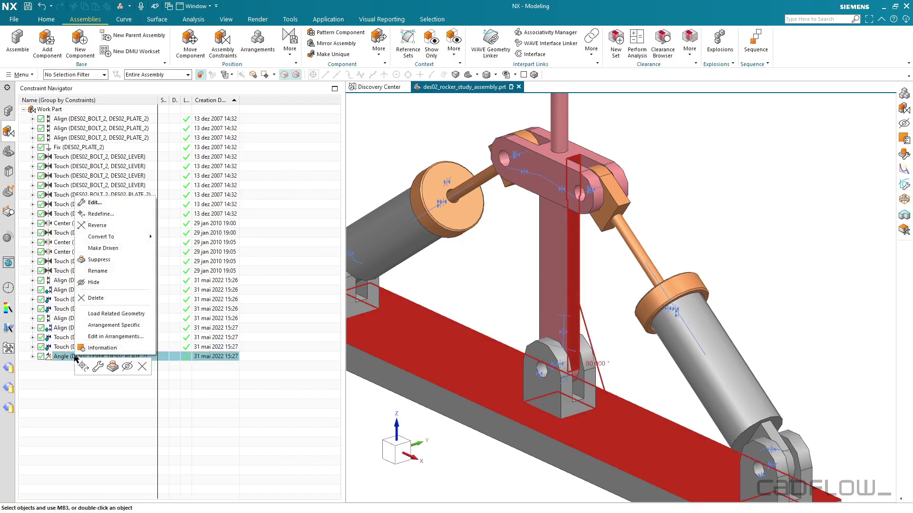
pyautogui.click(110, 337)
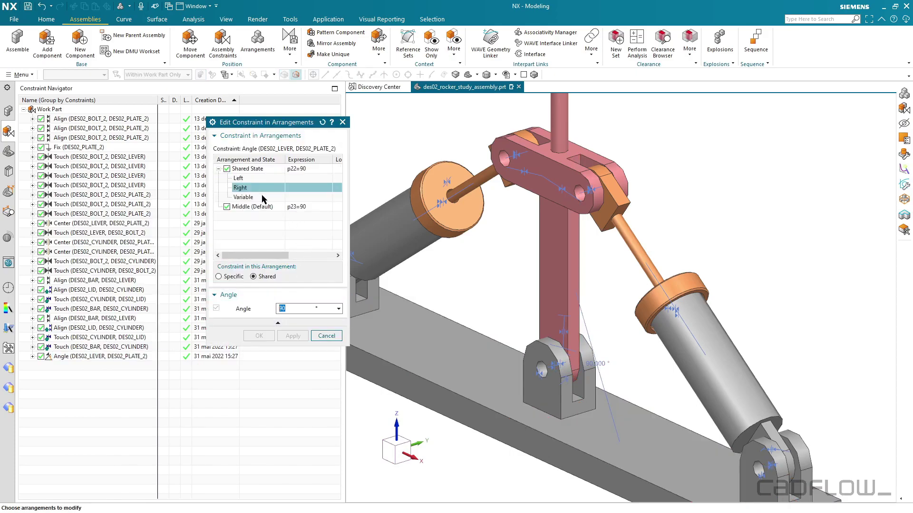
pyautogui.click(219, 277)
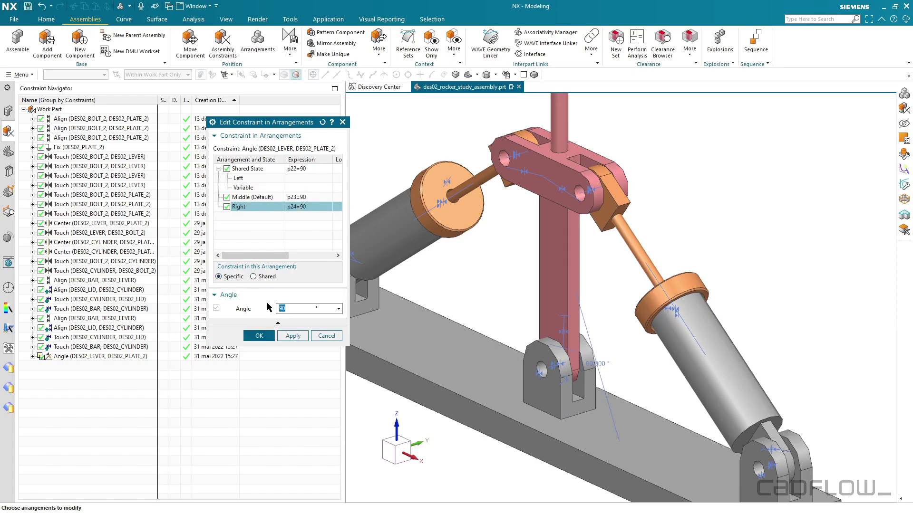
pyautogui.write('105')
pyautogui.click(265, 339)
pyautogui.click(268, 341)
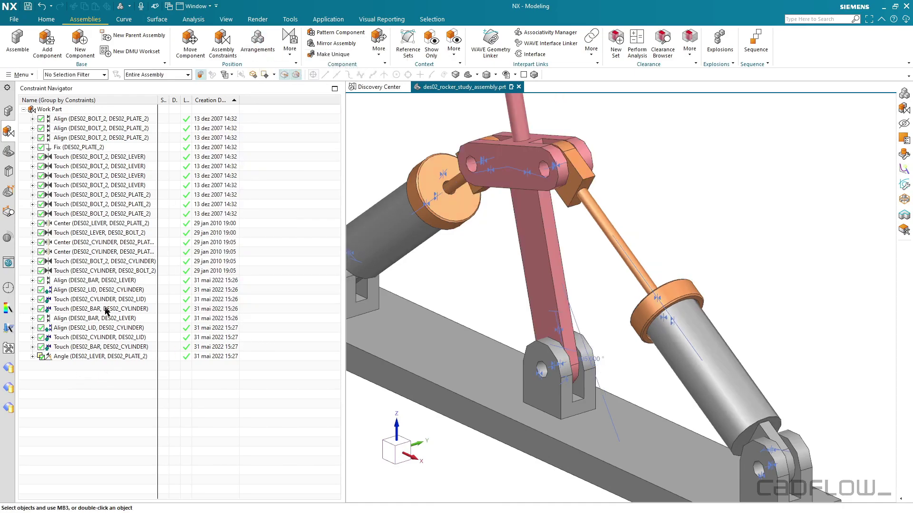
# - Make Left the active arrangement
pyautogui.click(257, 42)
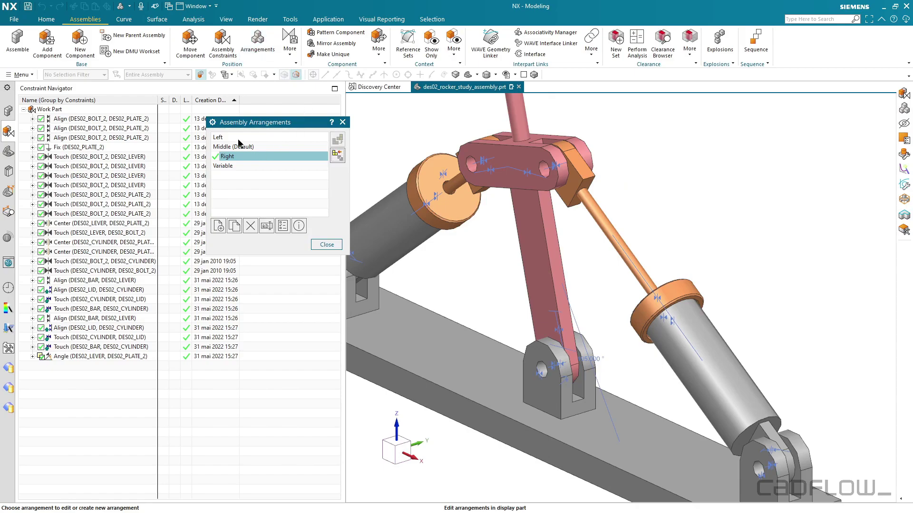
pyautogui.doubleClick(238, 138)
pyautogui.click(322, 245)
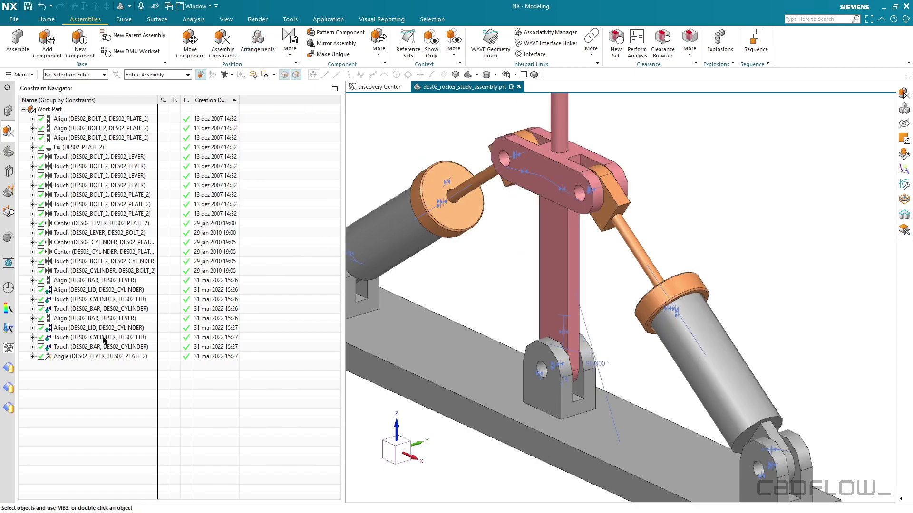
# - Give the Left arrangement its own specific 75° lever angle
pyautogui.rightClick(78, 358)
pyautogui.click(135, 343)
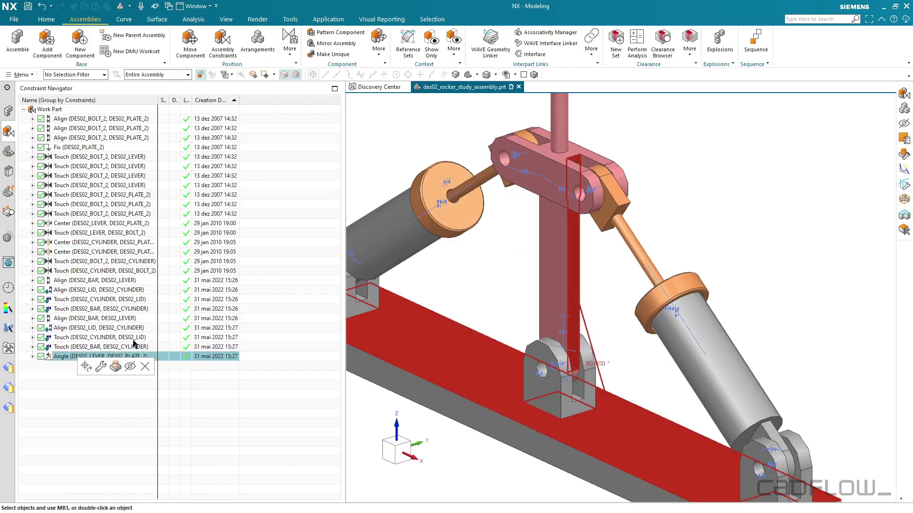
pyautogui.click(218, 277)
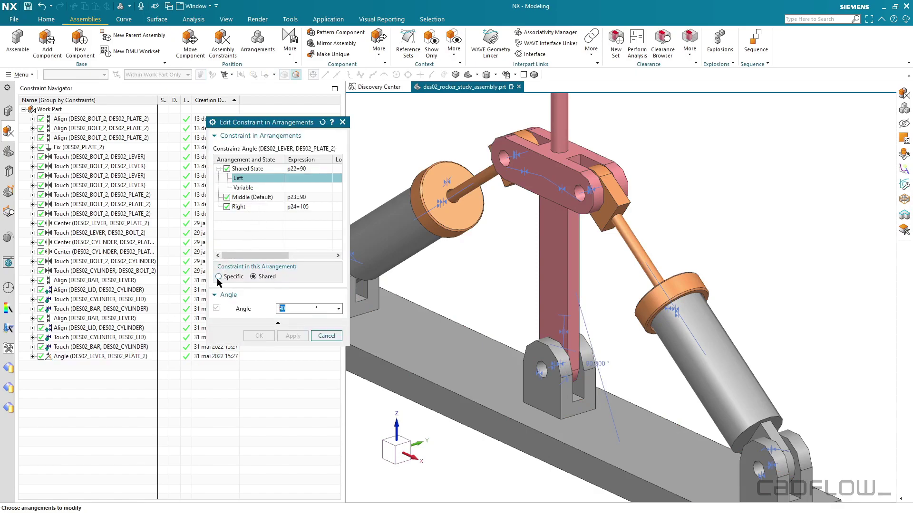
pyautogui.doubleClick(280, 308)
pyautogui.write('75')
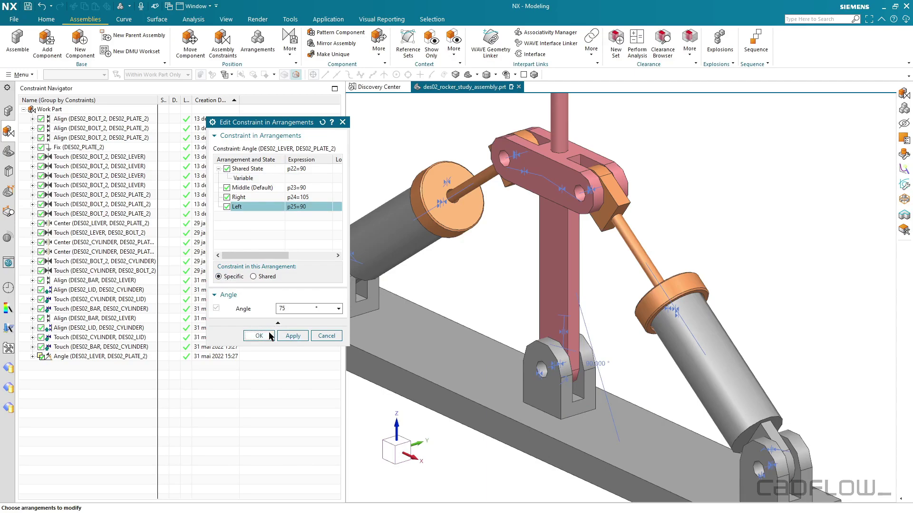
pyautogui.click(269, 336)
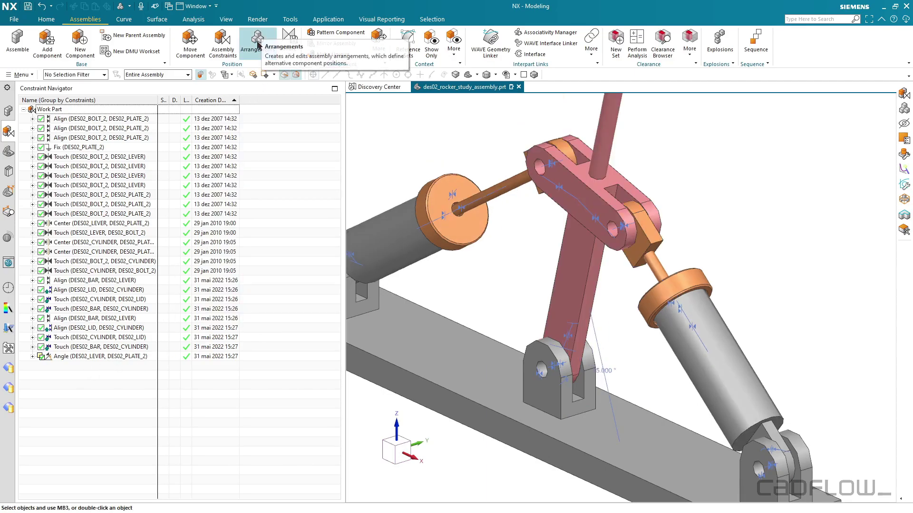
# - Make Variable the active arrangement
pyautogui.click(269, 32)
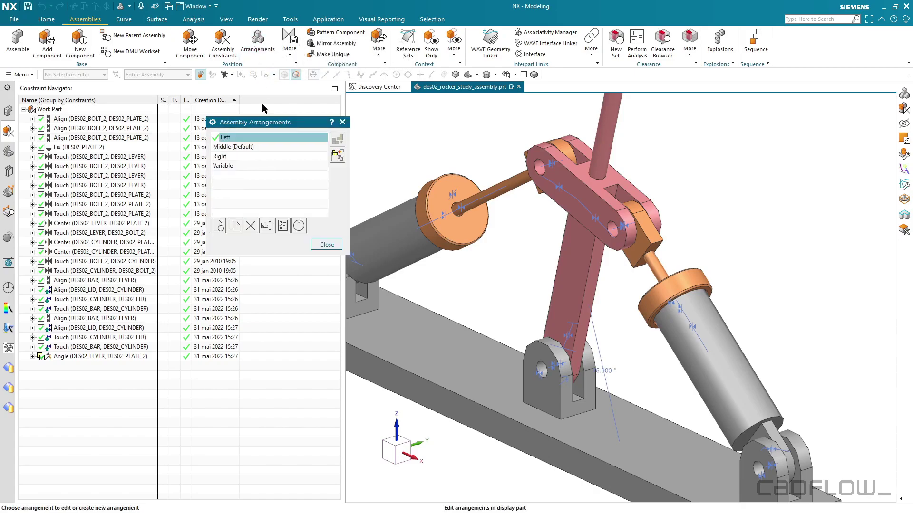
pyautogui.doubleClick(223, 168)
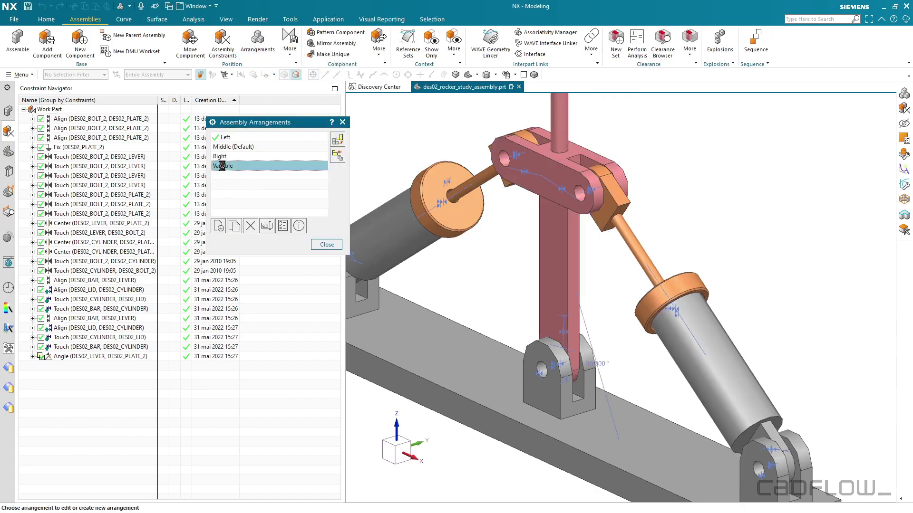
pyautogui.click(327, 245)
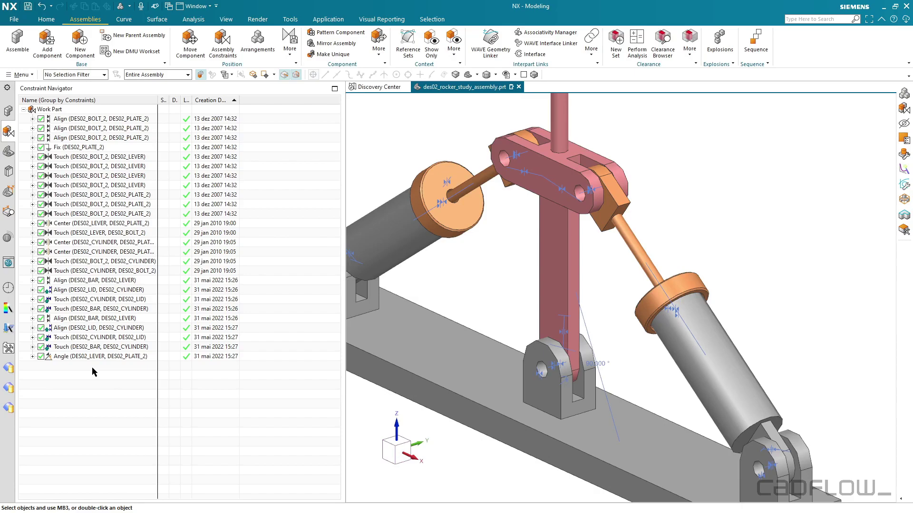
# - Suppress the Angle constraint in Variable and rotate to a front view
pyautogui.click(41, 356)
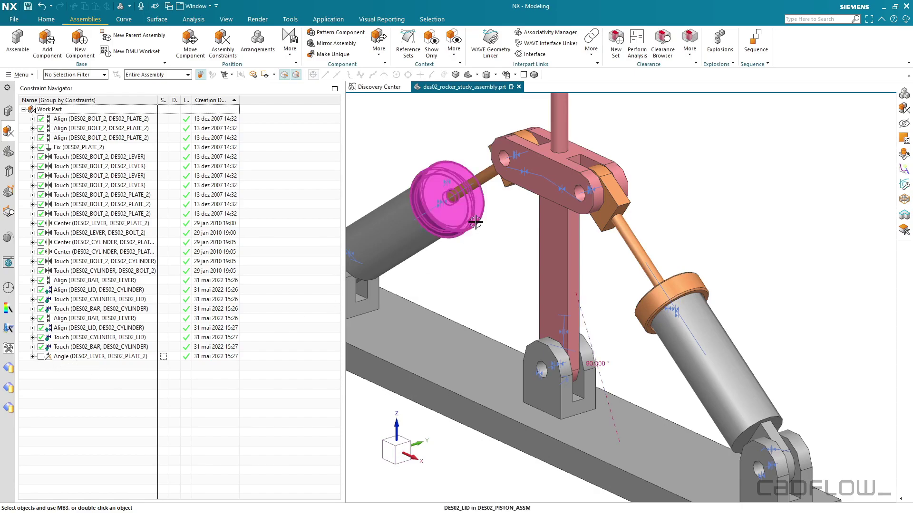
pyautogui.scroll(3, 447, 202)
pyautogui.scroll(-1, 460, 196)
pyautogui.moveTo(466, 170)
pyautogui.mouseDown(button='middle')
pyautogui.moveTo(506, 188)
pyautogui.moveTo(520, 229)
pyautogui.mouseUp(button='middle')
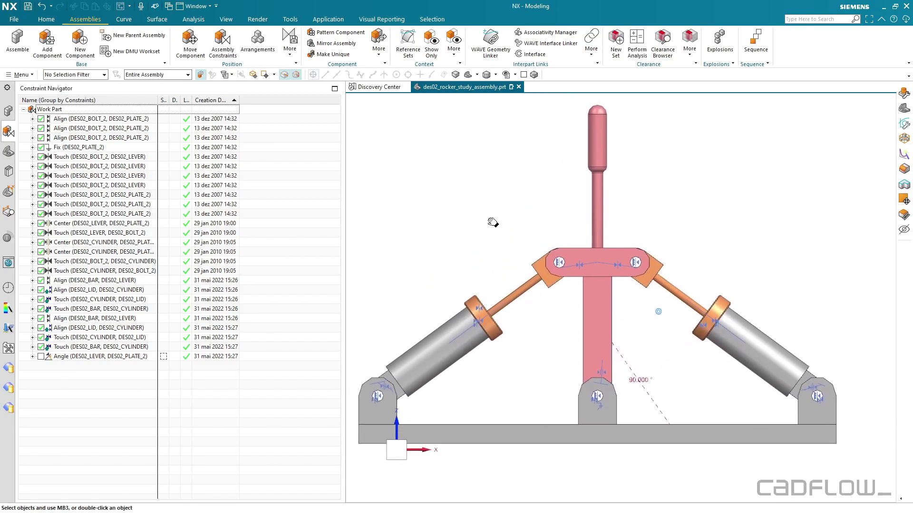
# - Check Middle (90°), Right (105°) and Left (75°) in turn, ending on Variable
pyautogui.click(257, 42)
pyautogui.click(238, 147)
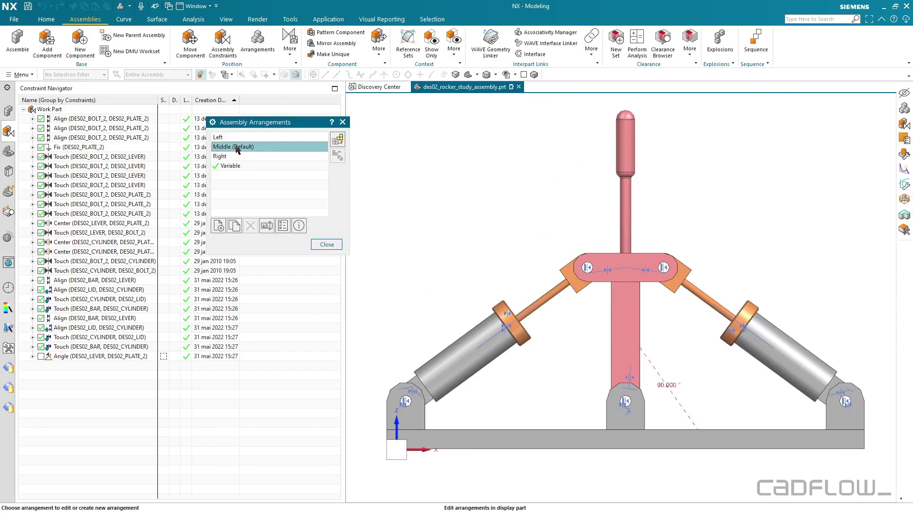
pyautogui.doubleClick(237, 148)
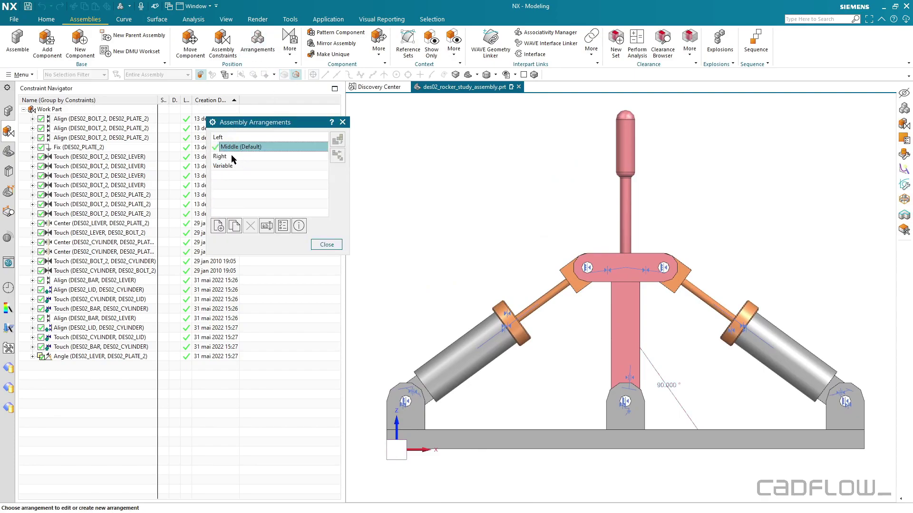
pyautogui.doubleClick(231, 156)
pyautogui.doubleClick(226, 137)
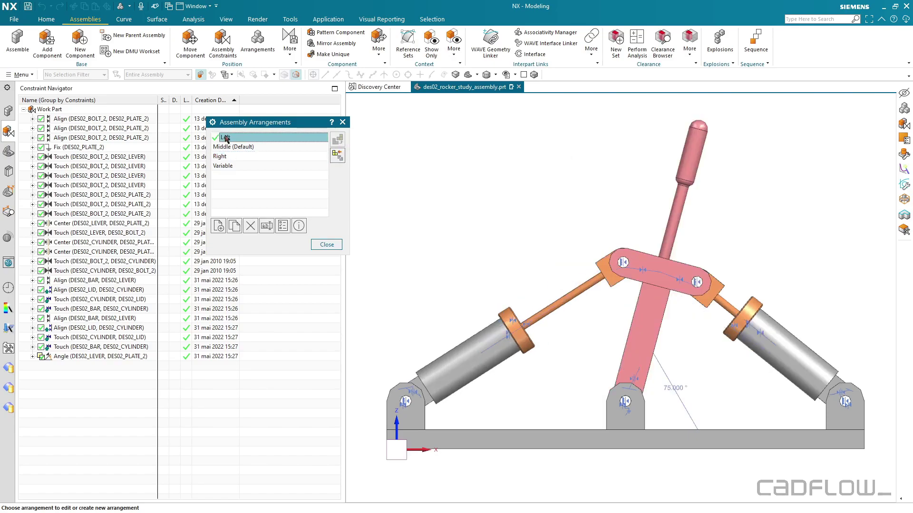
pyautogui.doubleClick(237, 167)
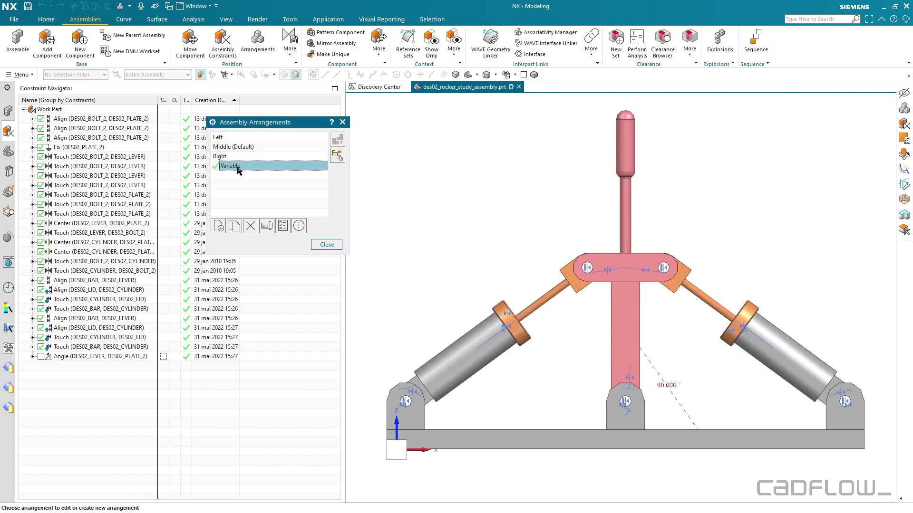
pyautogui.click(325, 245)
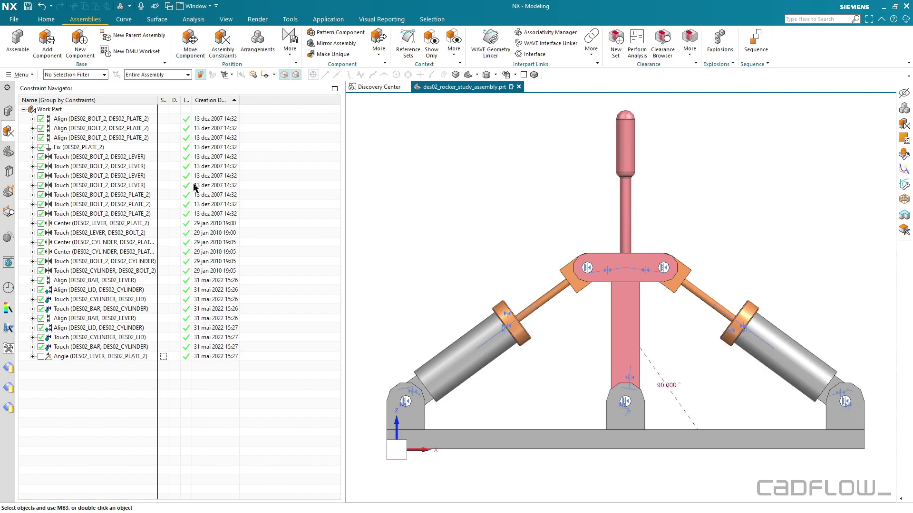
pyautogui.click(190, 43)
# - Pick the lever in Move Component and swing it about its pivot to test free rotation
pyautogui.click(625, 256)
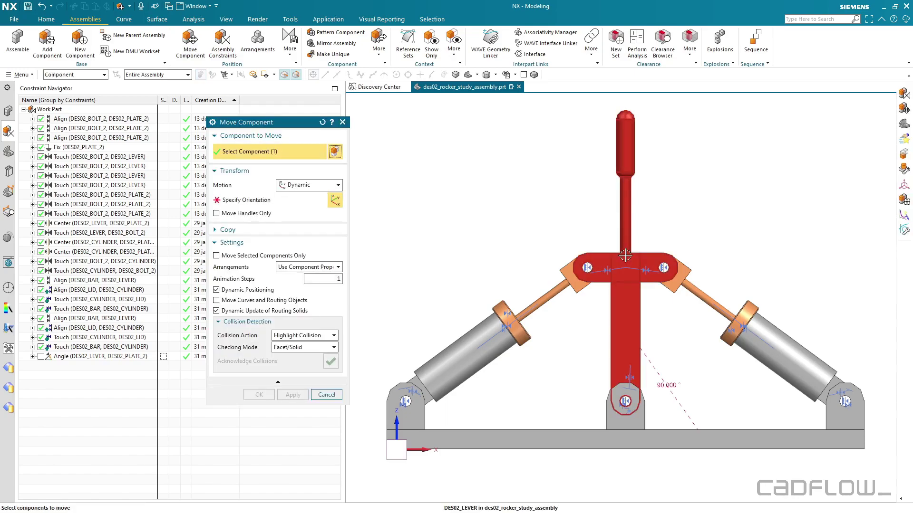
pyautogui.click(260, 200)
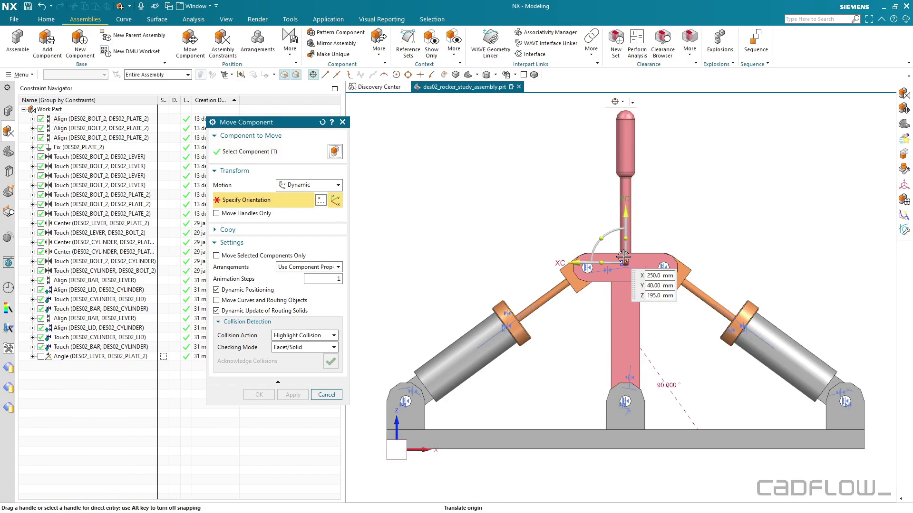
pyautogui.moveTo(611, 239)
pyautogui.mouseDown()
pyautogui.moveTo(585, 242)
pyautogui.moveTo(600, 234)
pyautogui.moveTo(590, 234)
pyautogui.mouseUp()
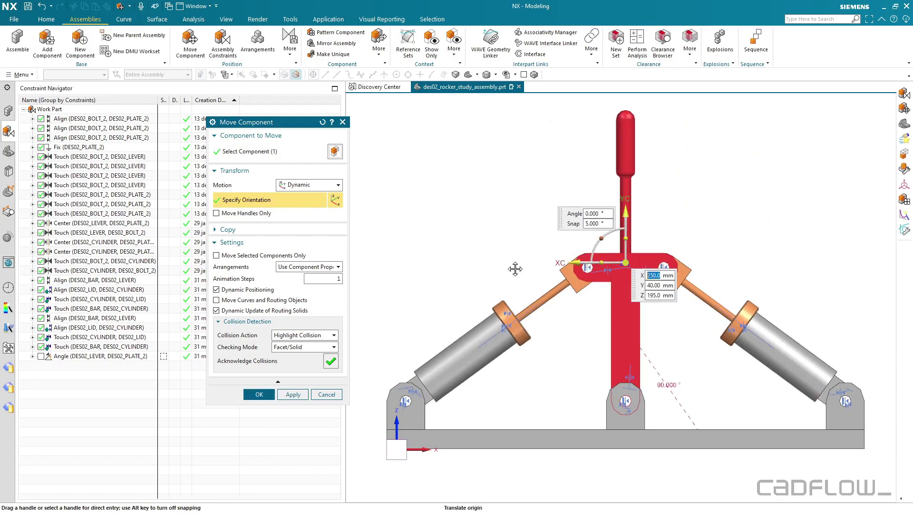